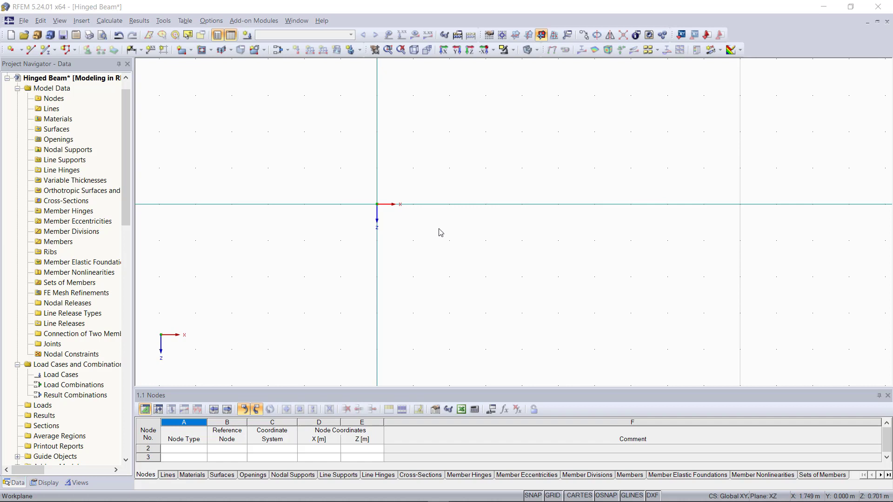
# Start a new beam member and choose the rolled I-section IPE 200 from the cross-section library.
pyautogui.click(46, 52)
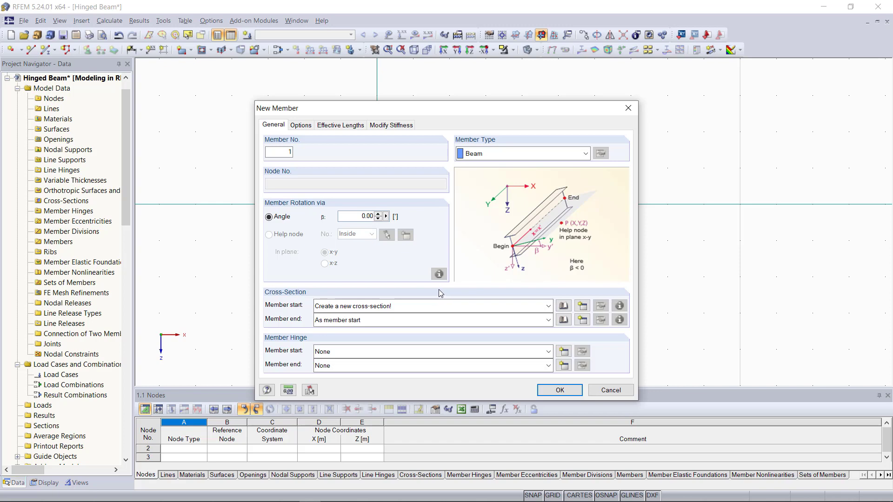
pyautogui.click(563, 306)
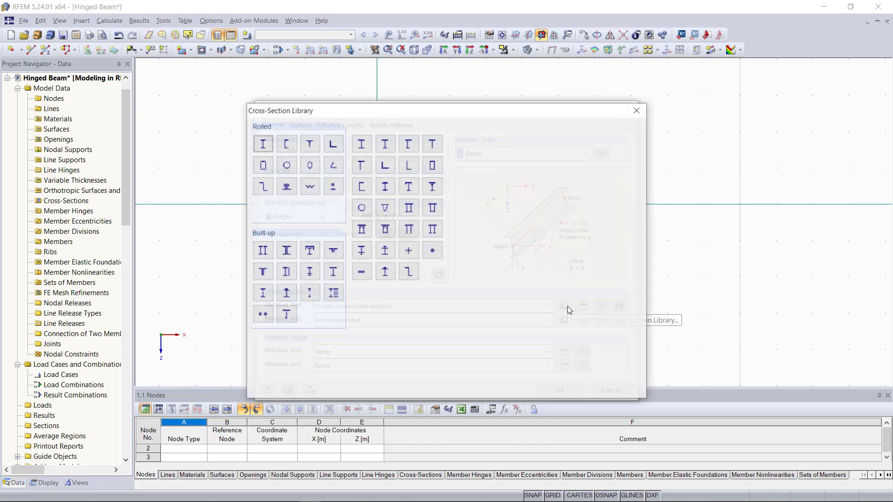
pyautogui.click(262, 144)
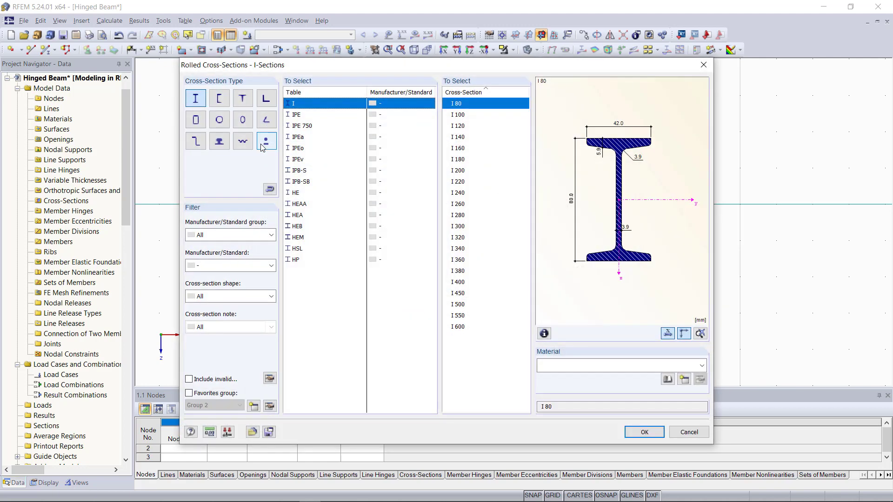
pyautogui.click(310, 118)
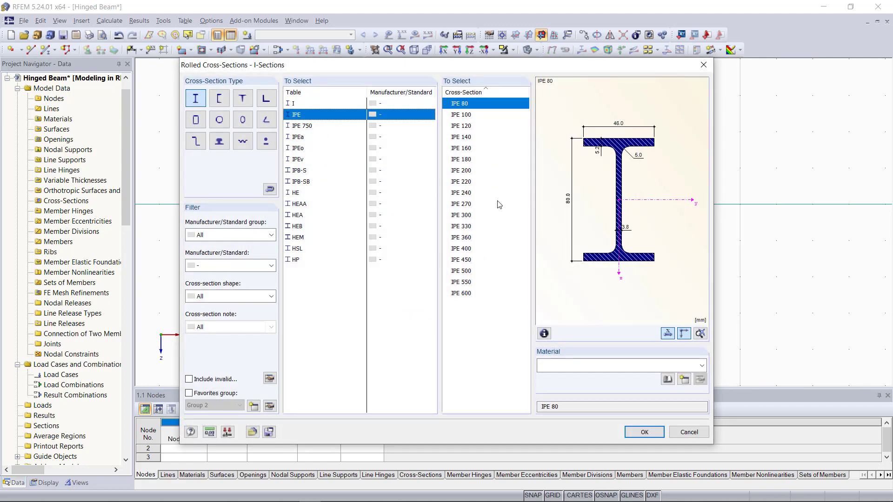
pyautogui.click(462, 170)
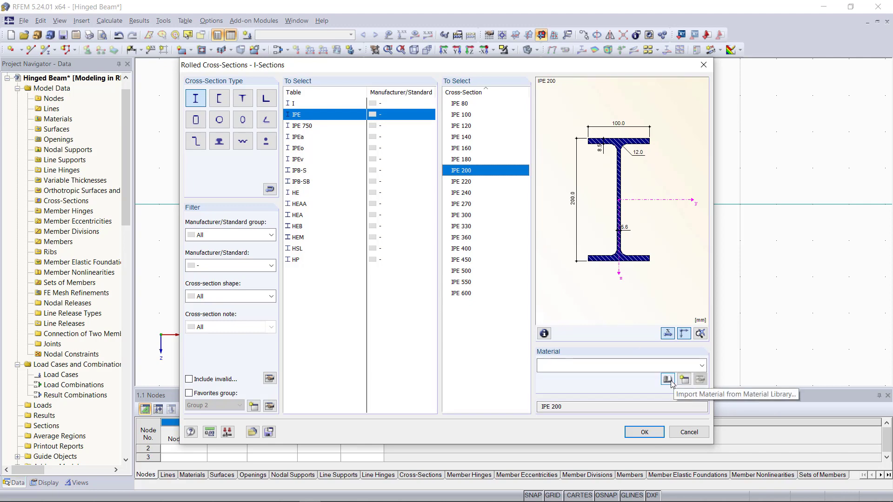
# Assign Steel S 235 (DIN EN 1993-1-1:2010-12) to the IPE 200 section and accept the member definition.
pyautogui.click(668, 379)
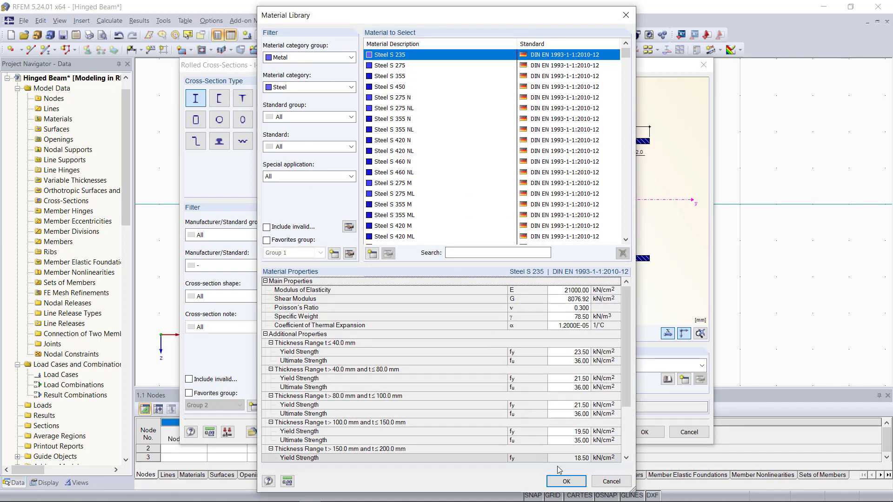
pyautogui.click(566, 481)
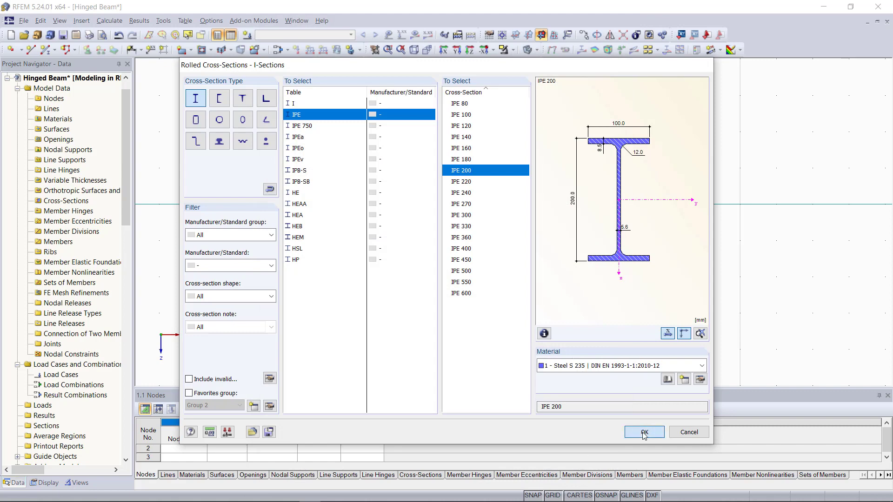
pyautogui.click(643, 432)
pyautogui.click(560, 390)
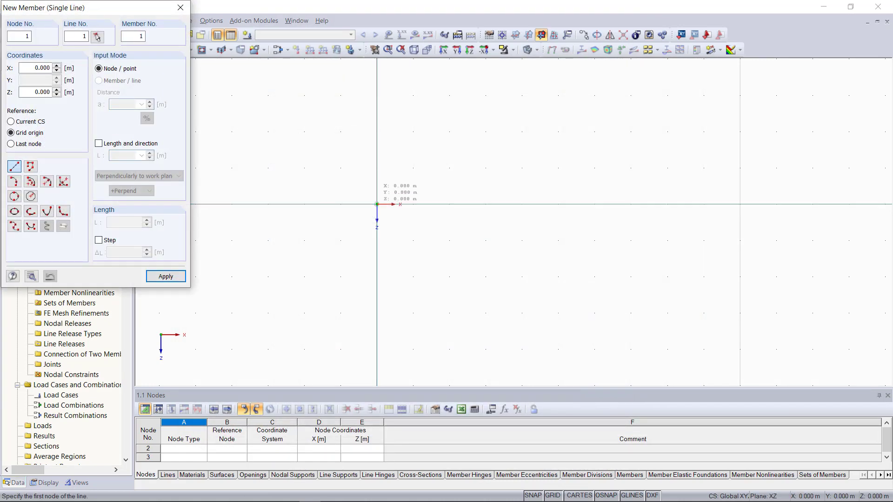
# Draw two consecutive horizontal members, from the origin to X 3.000 m and from there to X 6.000 m.
pyautogui.click(376, 204)
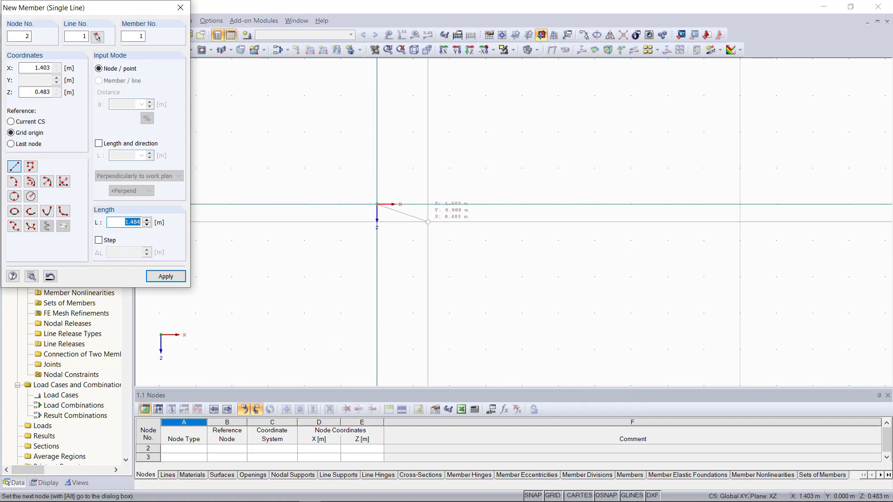
pyautogui.click(485, 204)
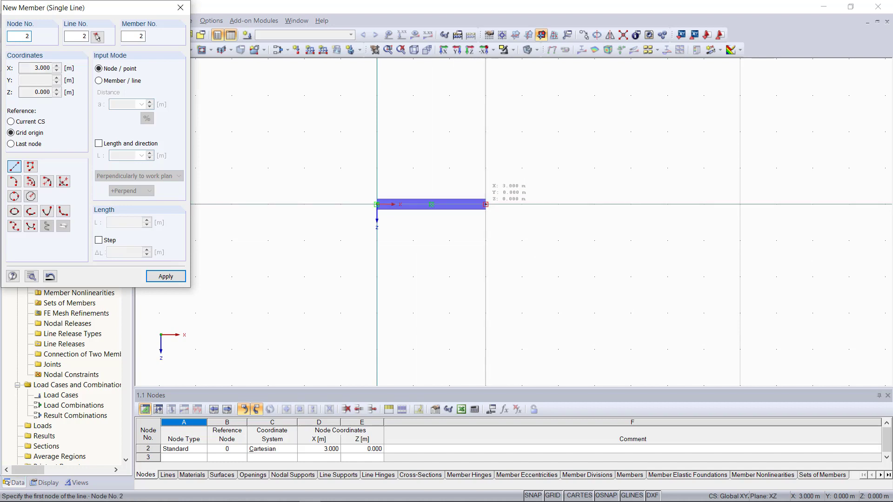
pyautogui.click(486, 204)
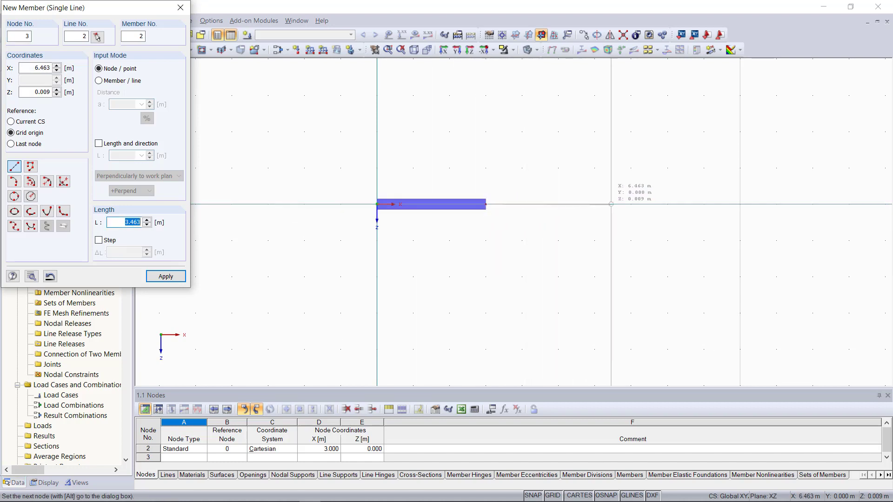
pyautogui.click(593, 204)
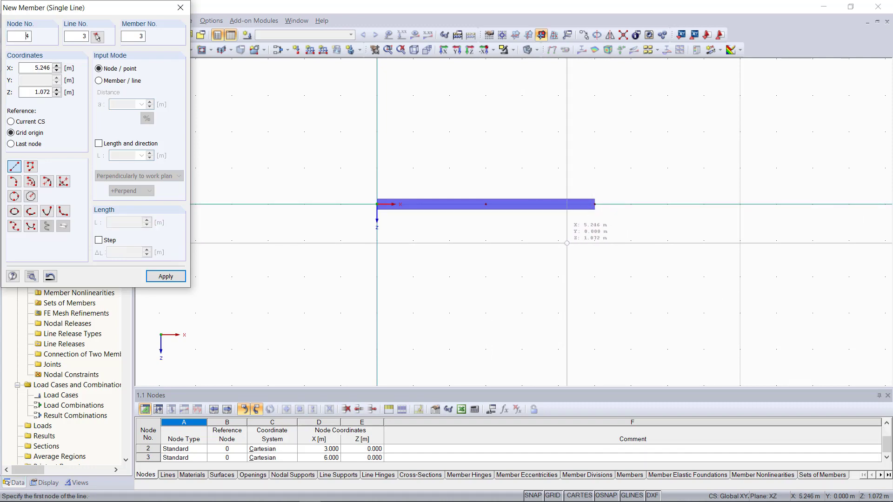
pyautogui.press('Escape')
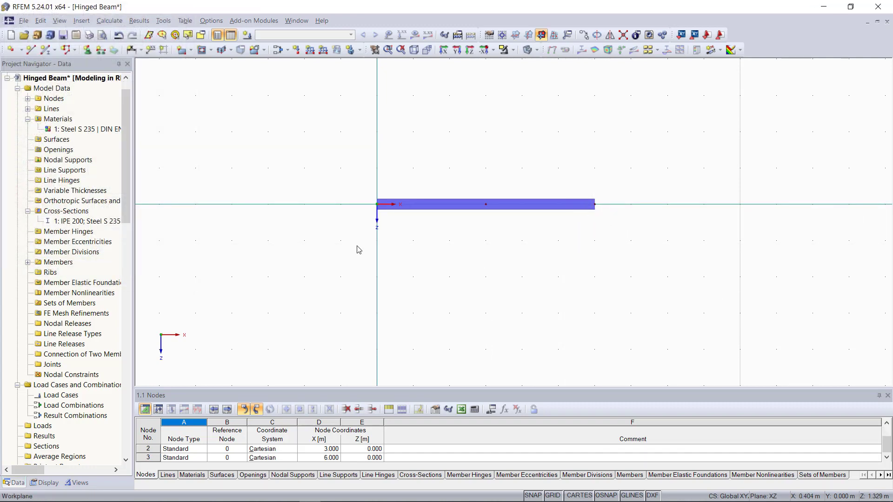
# Place a Hinged nodal support on the beam's start node at the origin.
pyautogui.click(87, 50)
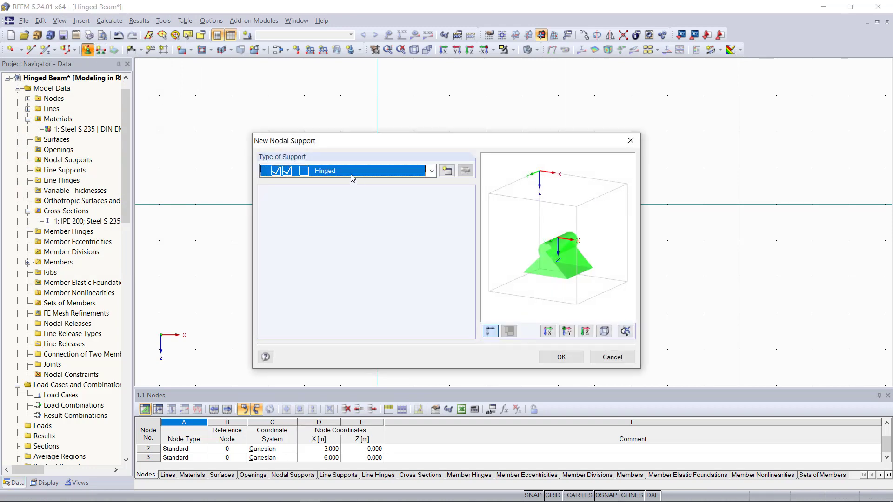
pyautogui.click(561, 357)
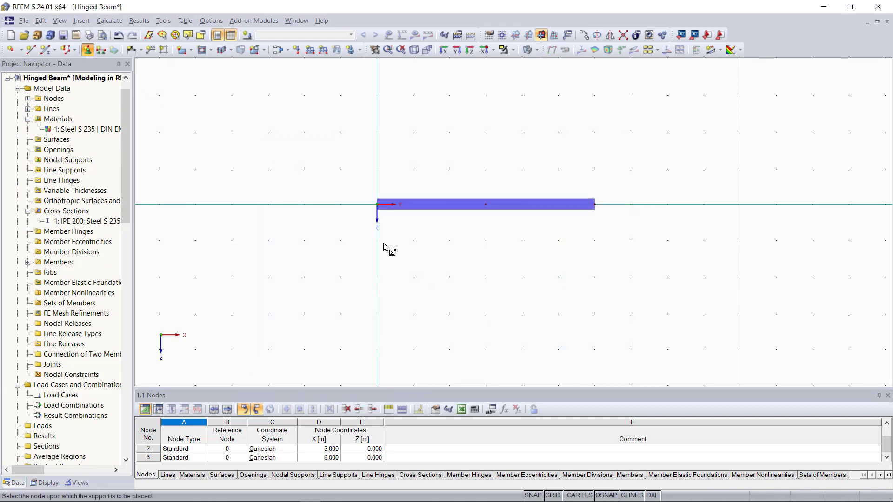
pyautogui.click(376, 206)
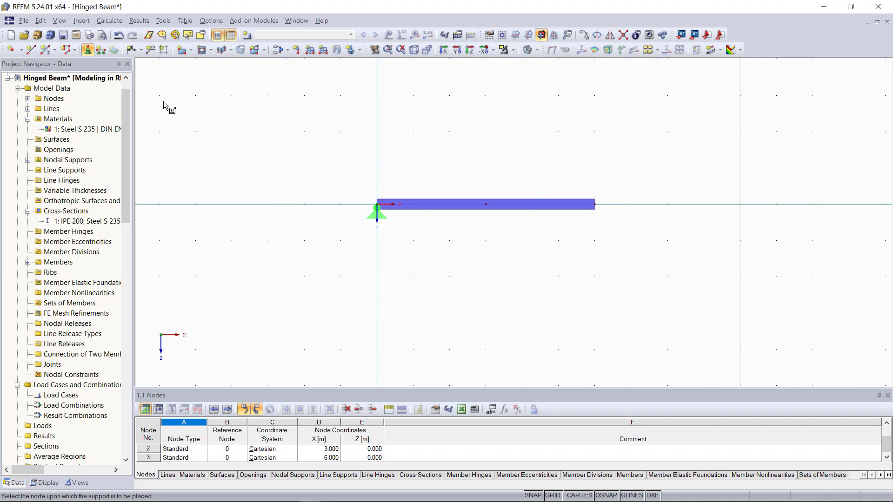
# Place Sliding in X' nodal supports on the nodes at X 3.000 m and X 6.000 m.
pyautogui.click(87, 49)
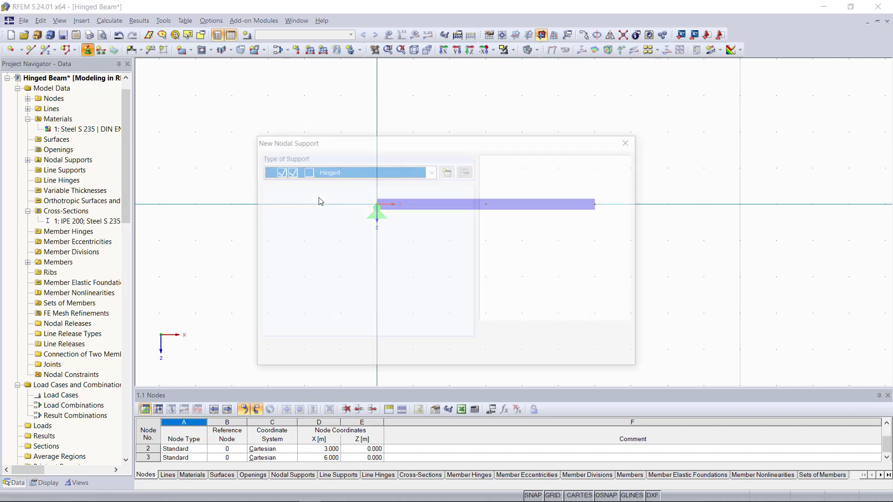
pyautogui.click(354, 171)
pyautogui.click(353, 206)
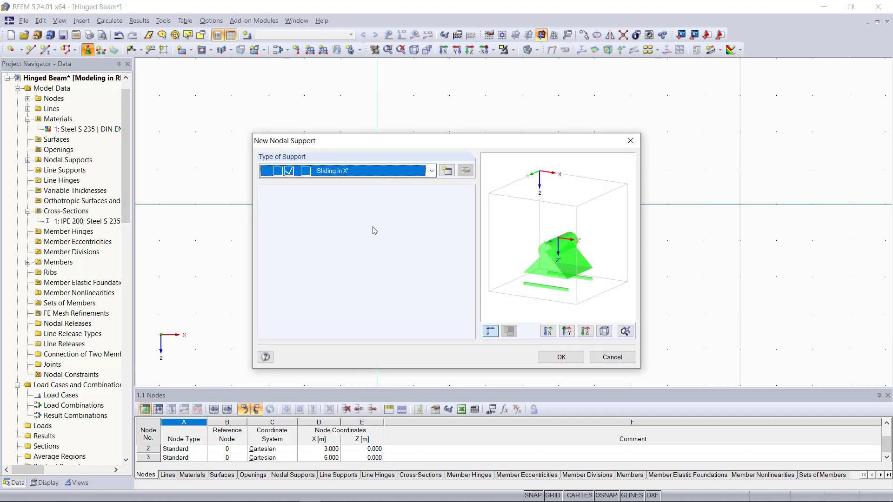
pyautogui.click(565, 357)
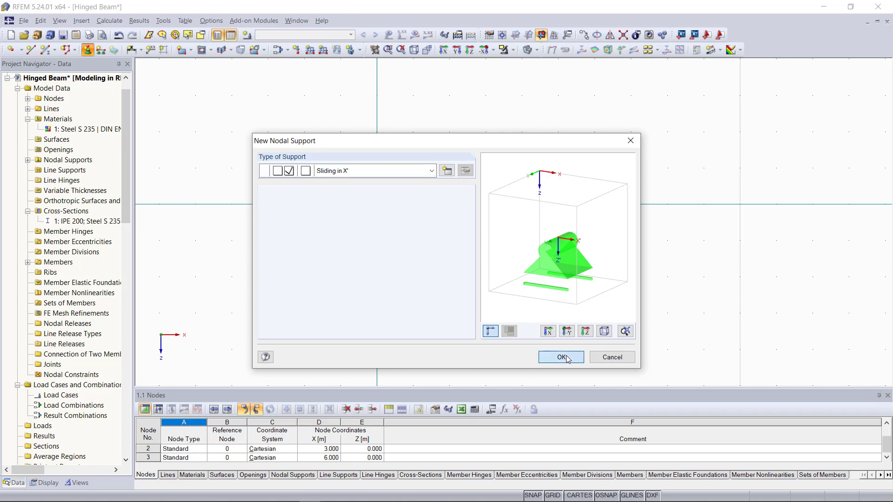
pyautogui.click(487, 206)
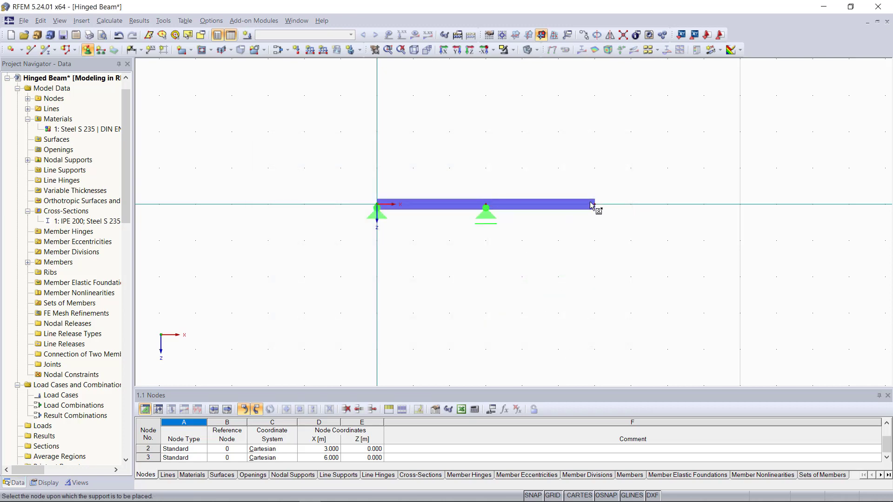
pyautogui.click(594, 205)
pyautogui.press('Escape')
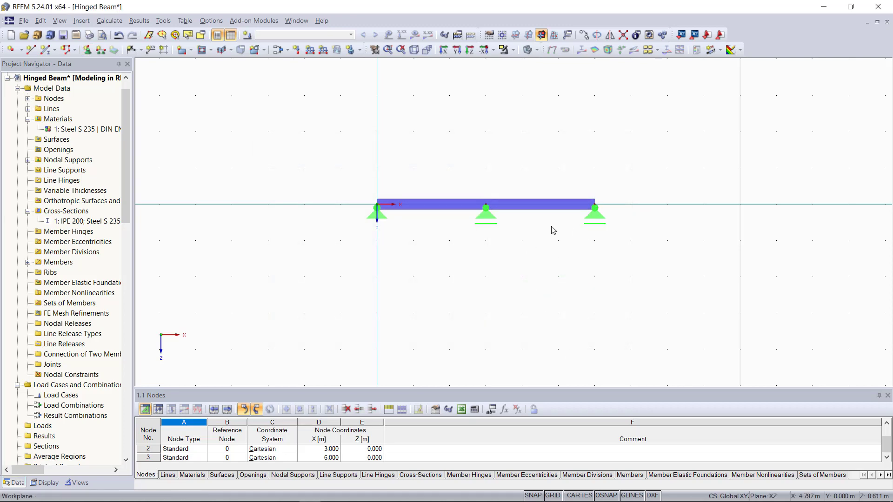
# Show the member hinges table and open the definition of a new member hinge.
pyautogui.press('F8')
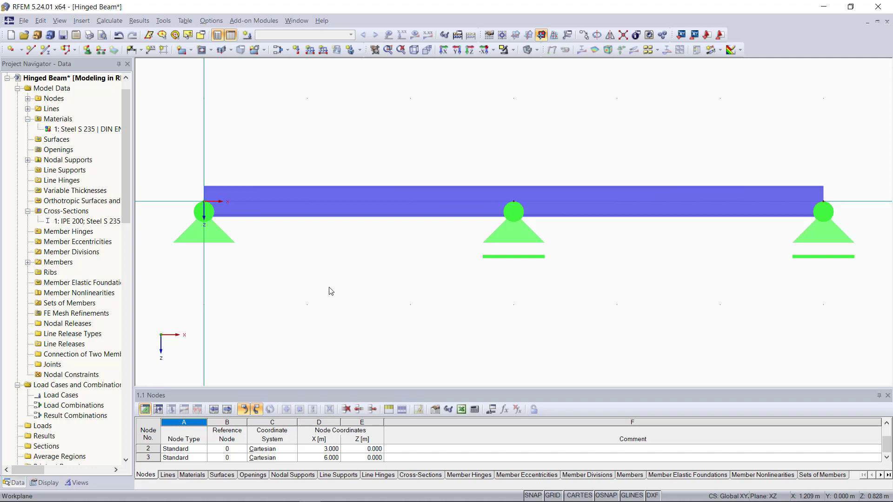
pyautogui.click(76, 232)
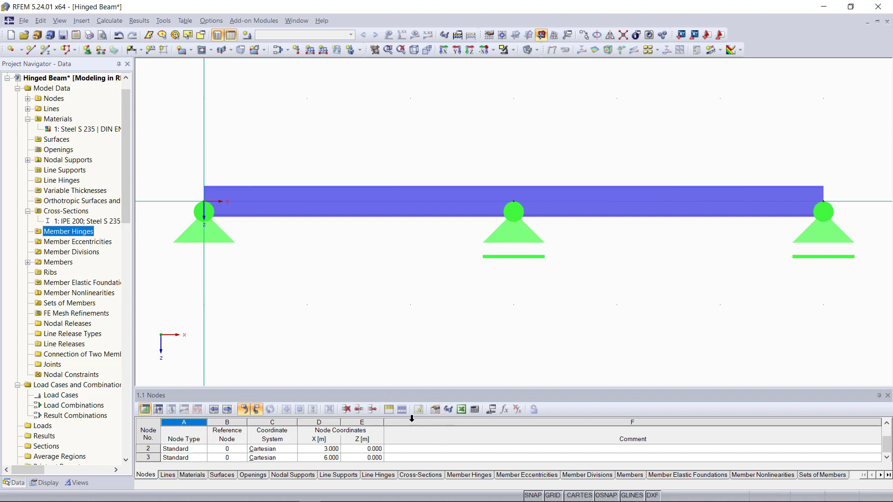
pyautogui.click(470, 476)
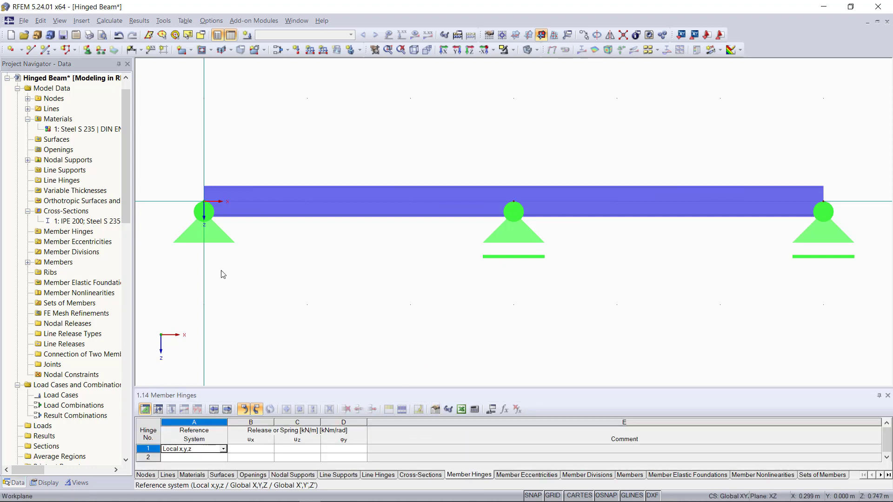
pyautogui.click(70, 231)
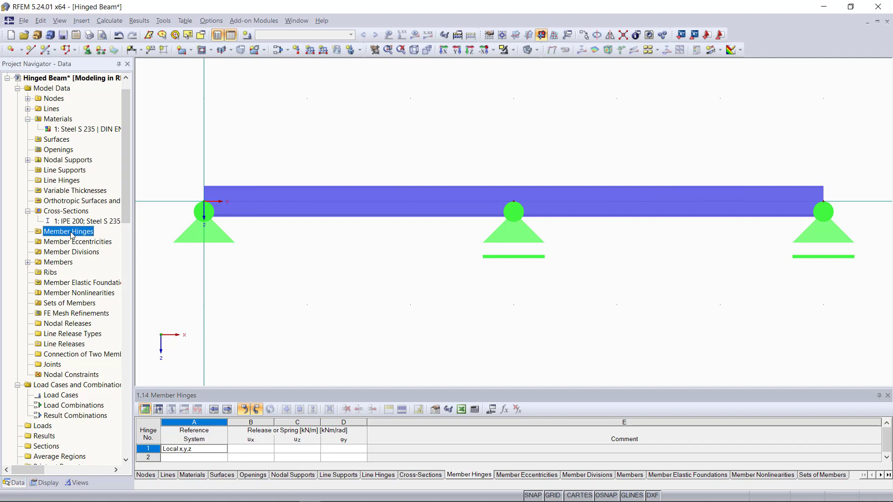
pyautogui.rightClick(72, 235)
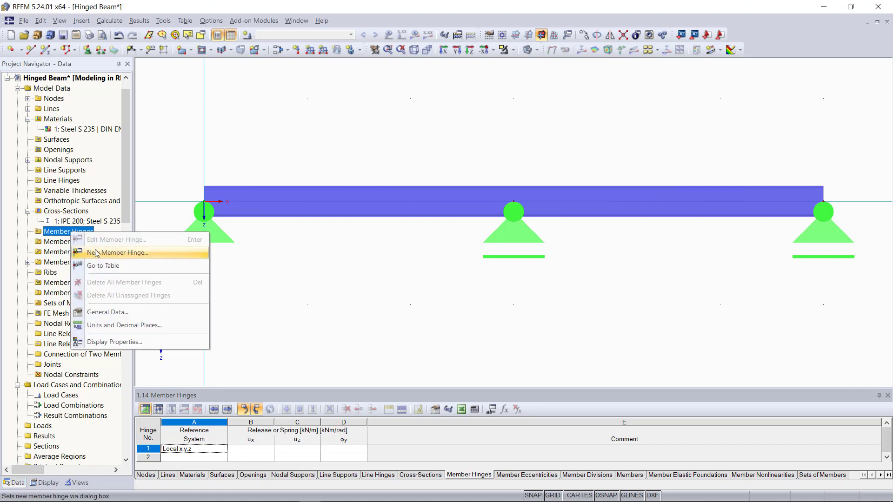
pyautogui.click(115, 253)
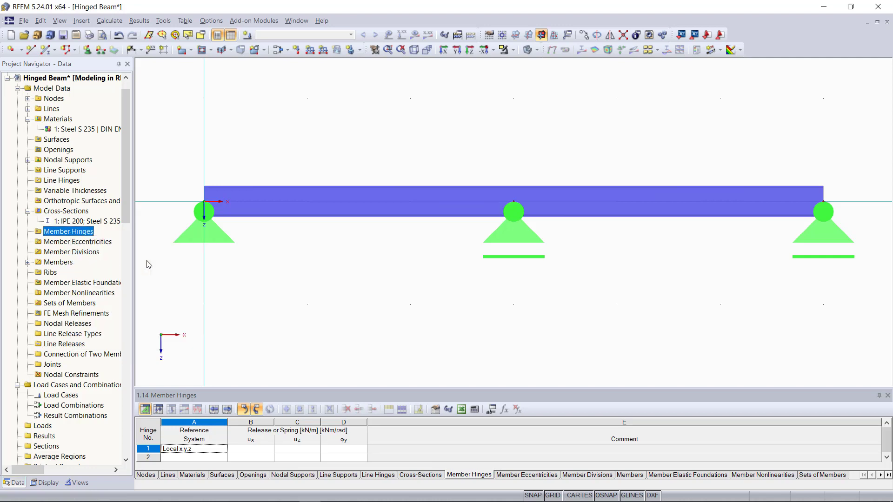
pyautogui.moveTo(409, 75); pyautogui.dragTo(450, 75)
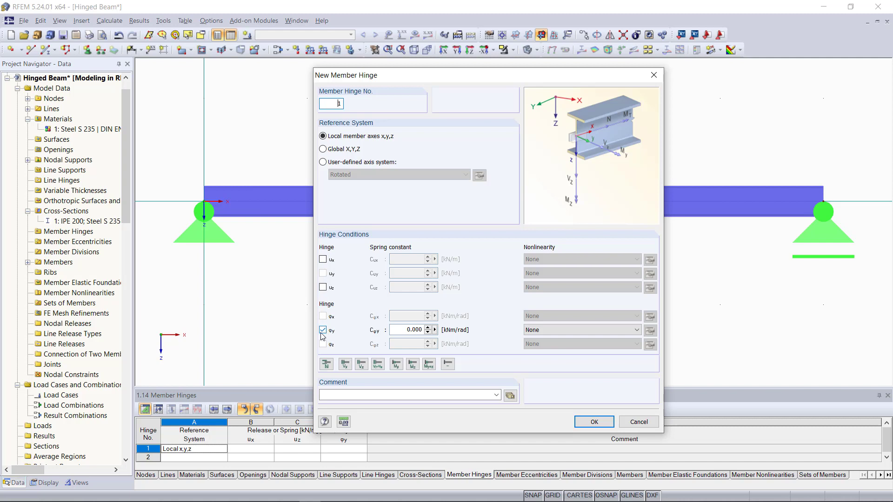
# Try releasing the hinge's ux and uz displacements, clear them again, and switch the φy release off and on.
pyautogui.click(322, 287)
pyautogui.click(323, 259)
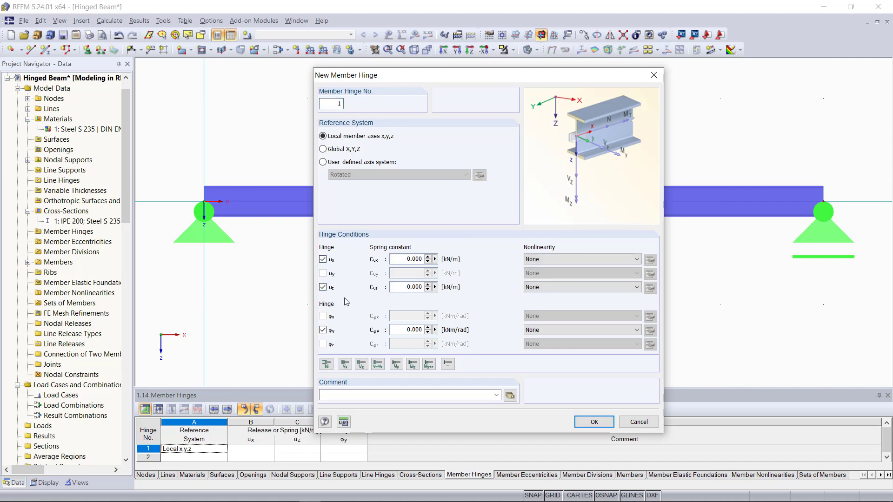
pyautogui.click(323, 259)
pyautogui.click(323, 287)
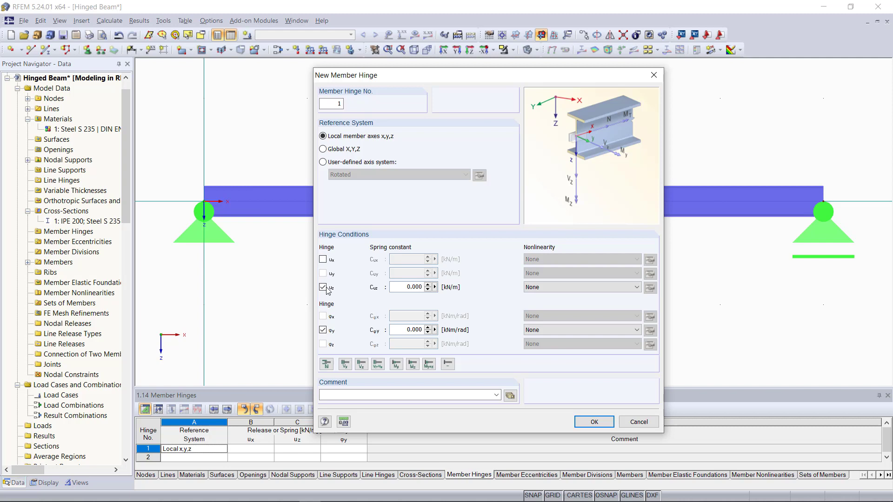
pyautogui.click(324, 331)
pyautogui.click(325, 331)
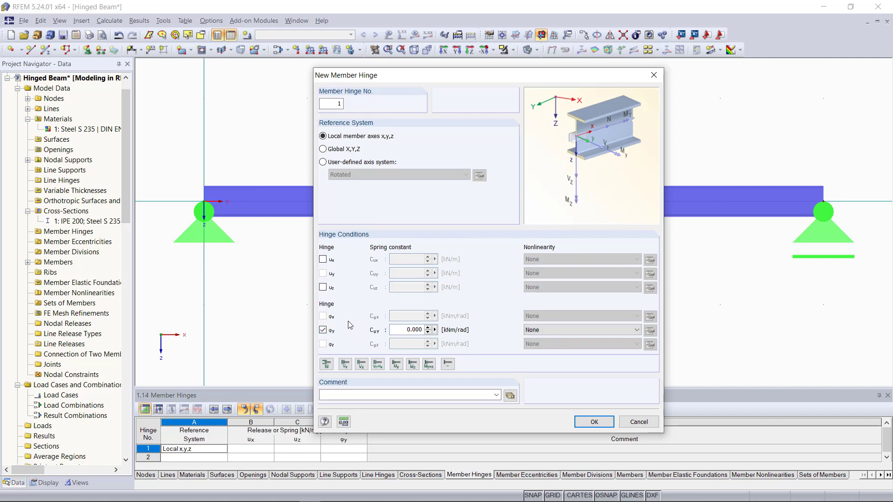
# Create the member hinge in local axes x,y,z with only φy released, and expand the list of member hinges.
pyautogui.click(403, 331)
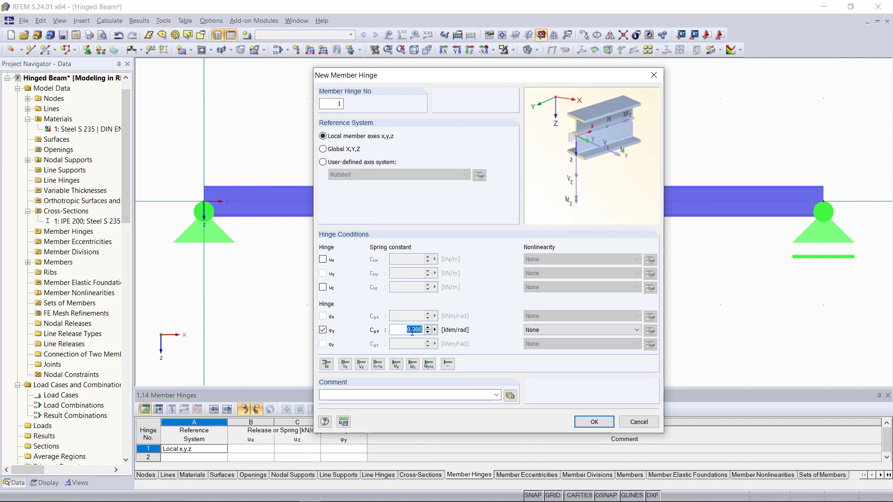
pyautogui.click(406, 331)
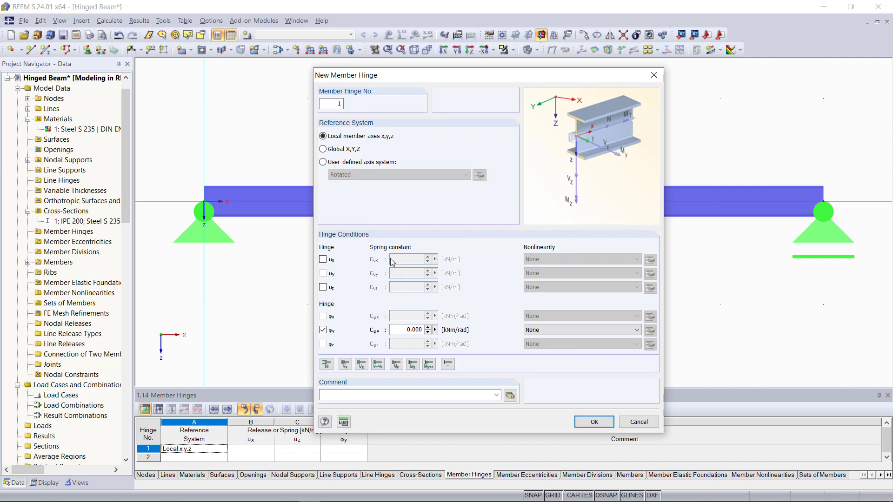
pyautogui.click(602, 422)
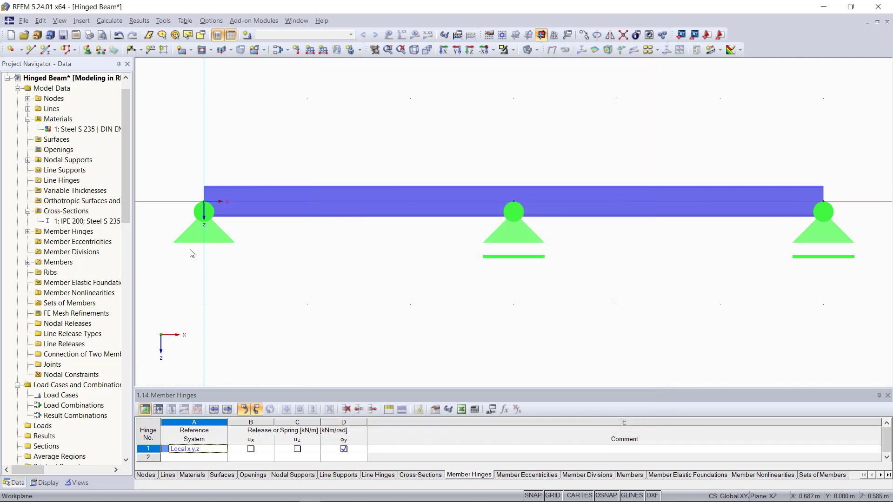
pyautogui.click(28, 231)
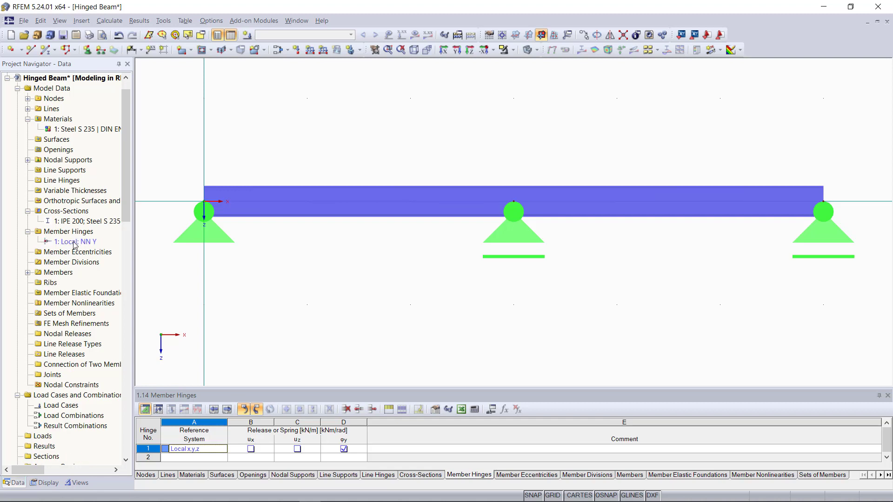
# Open the left span's member for editing and list the hinges available for its member start.
pyautogui.click(77, 242)
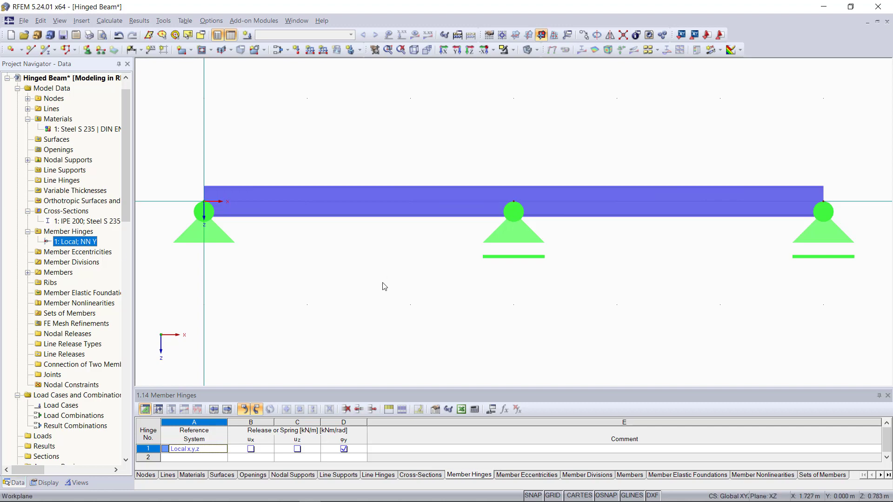
pyautogui.doubleClick(376, 213)
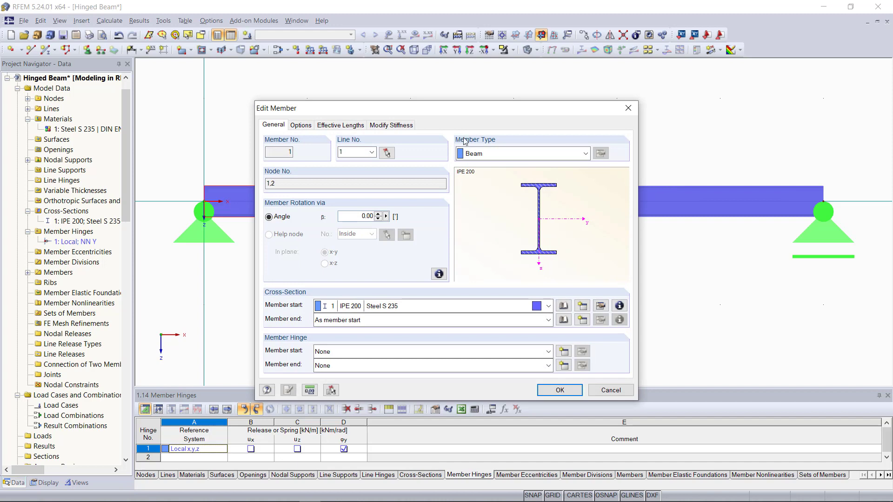
pyautogui.moveTo(461, 113); pyautogui.dragTo(472, 88)
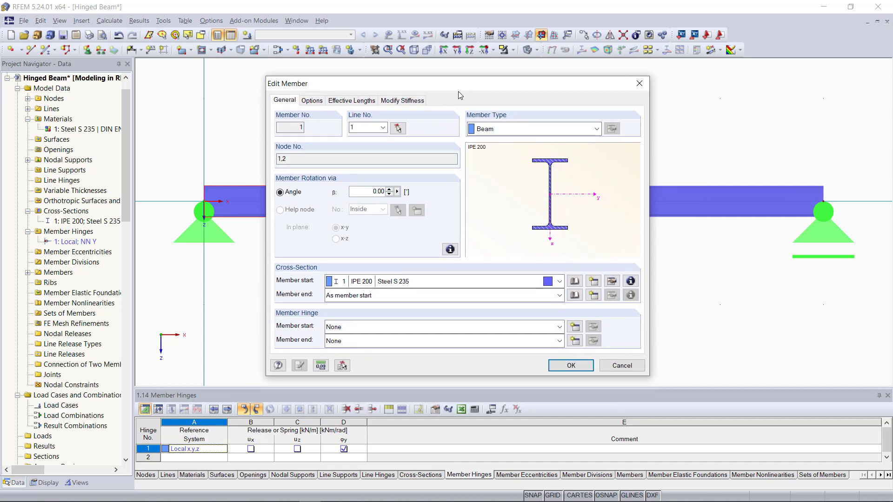
pyautogui.click(353, 328)
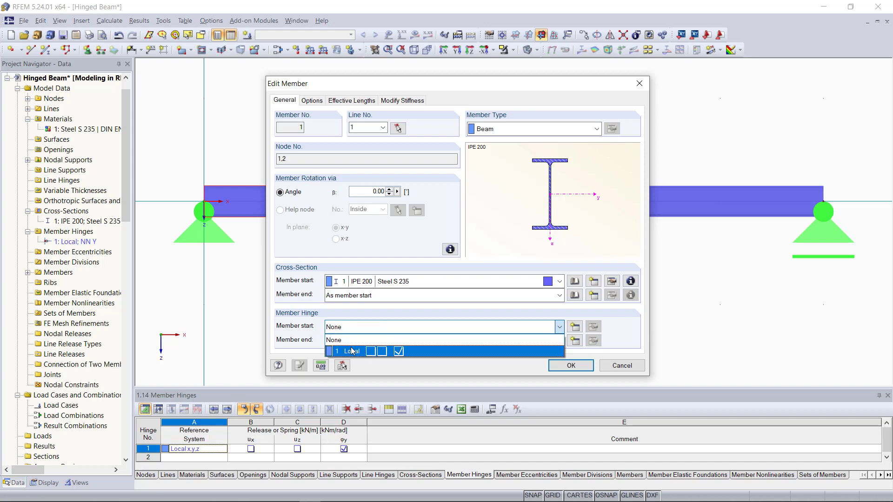
pyautogui.click(294, 331)
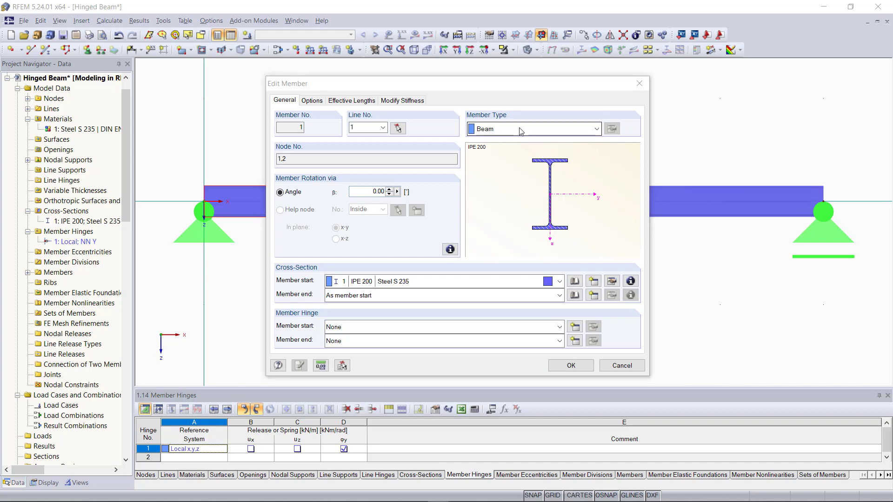
# Try the Truss member type for the left span, and switch it back to Beam.
pyautogui.click(521, 131)
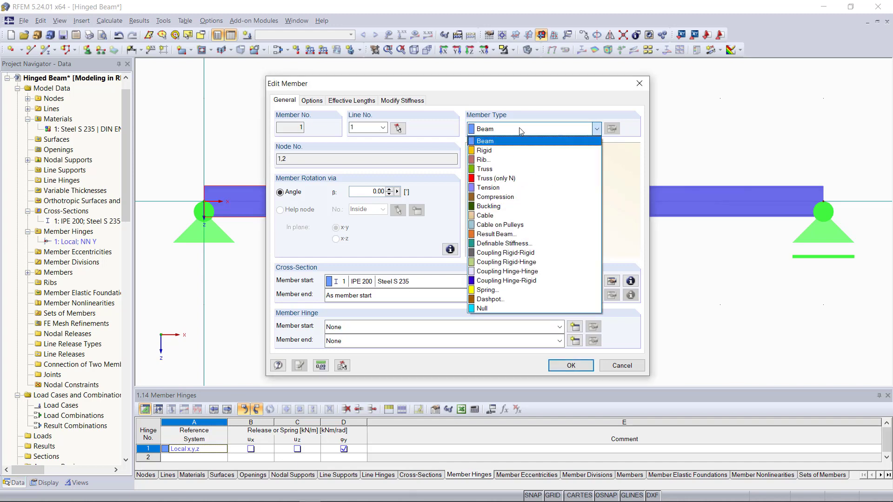
pyautogui.click(512, 169)
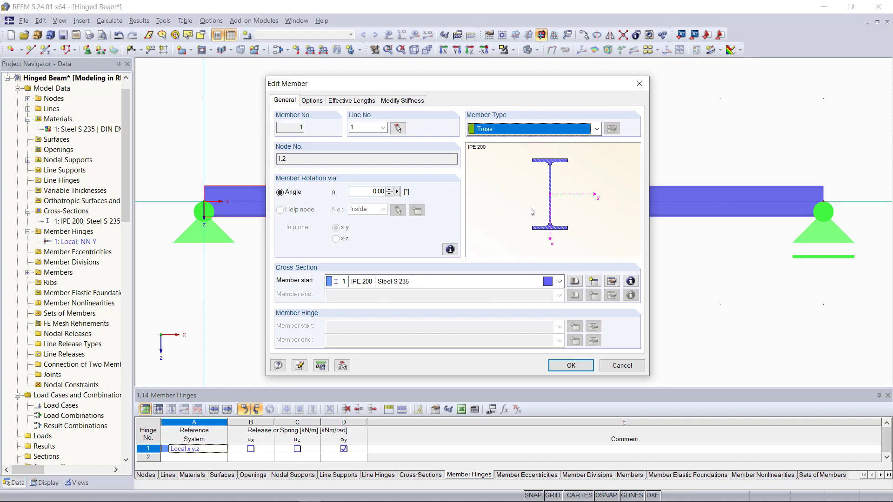
pyautogui.click(531, 130)
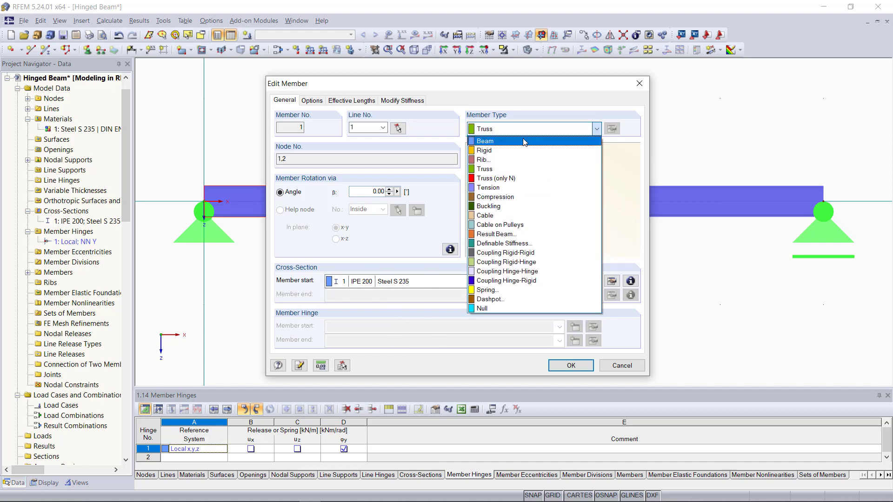
pyautogui.click(525, 142)
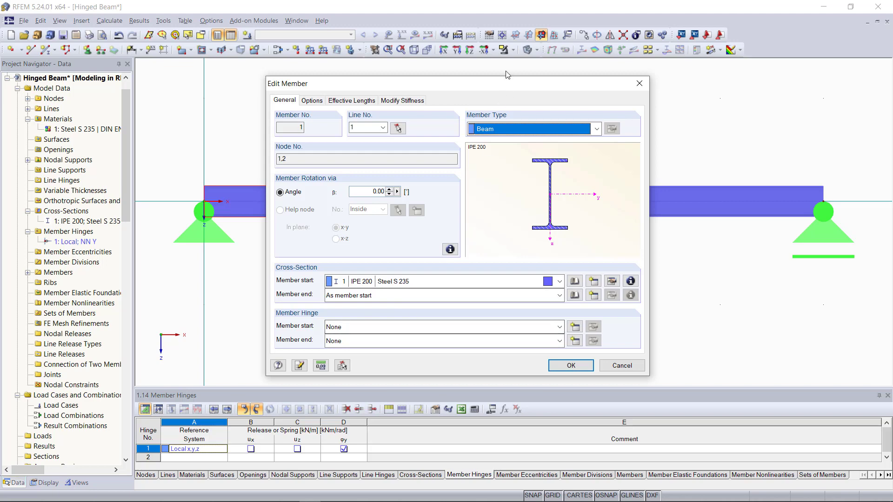
# Assign member hinge 1 (Local, φy released) to the left span's member end and apply the edit.
pyautogui.moveTo(506, 83); pyautogui.dragTo(544, 97)
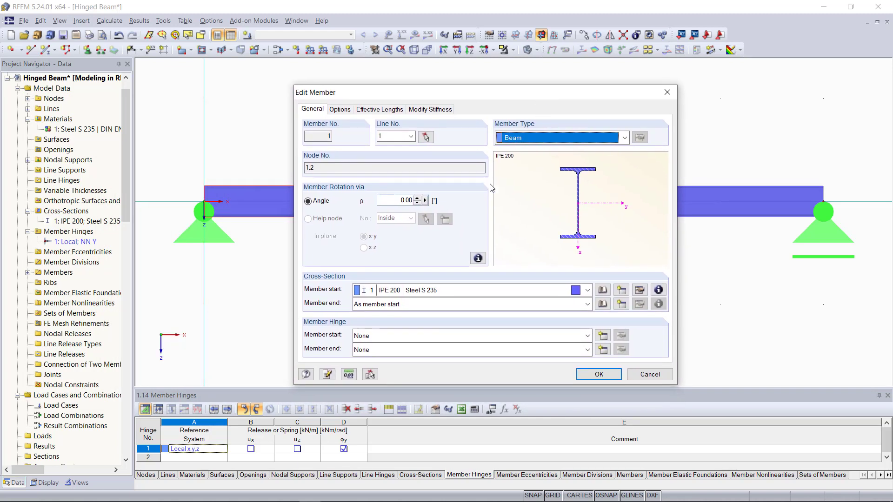
pyautogui.click(405, 350)
pyautogui.click(411, 374)
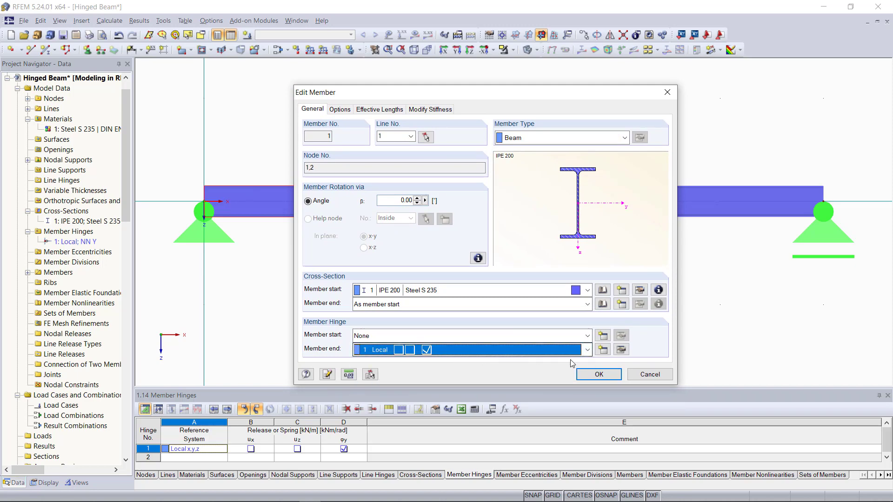
pyautogui.click(598, 375)
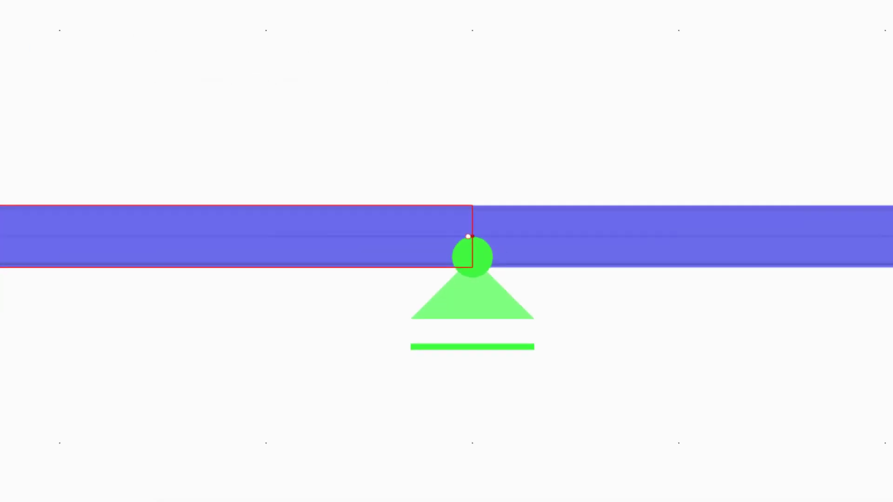
pyautogui.click(491, 413)
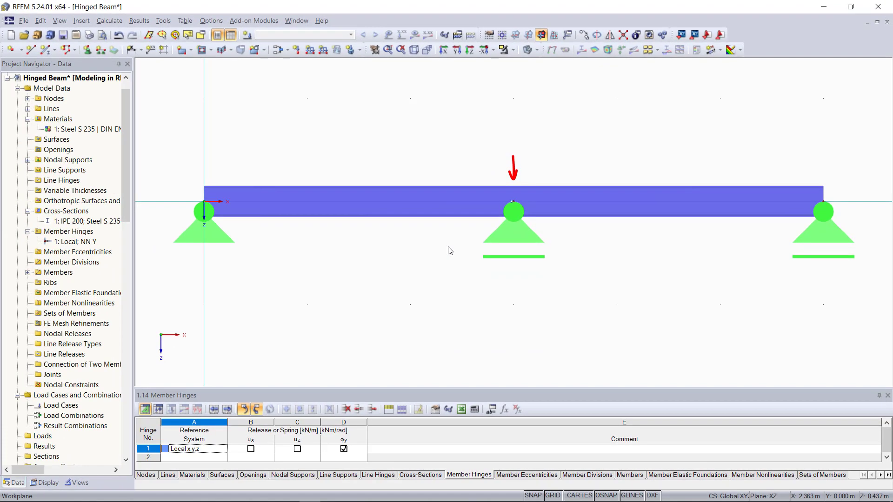
# Draw a 2 m IPE 200 beam member with hinge 1 at its end, running rightwards above the left span at Z -1.000 m.
pyautogui.scroll(-1, 434, 260)
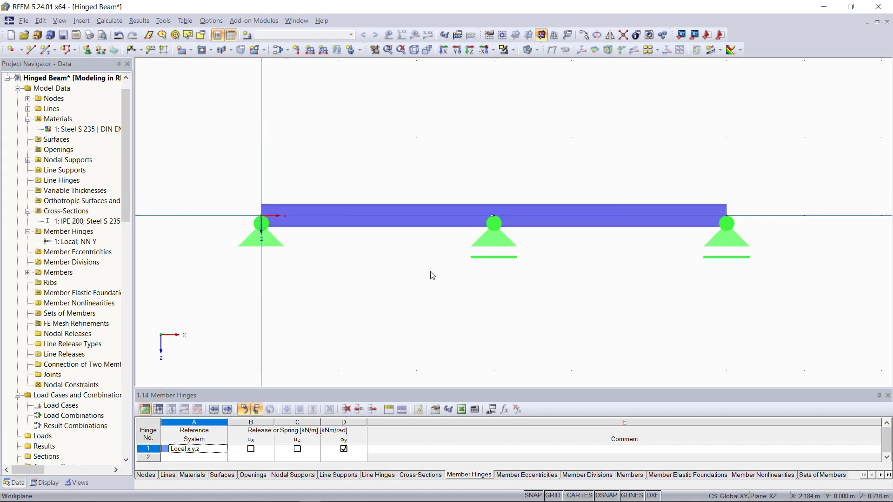
pyautogui.moveTo(442, 265); pyautogui.dragTo(432, 321, button='middle')
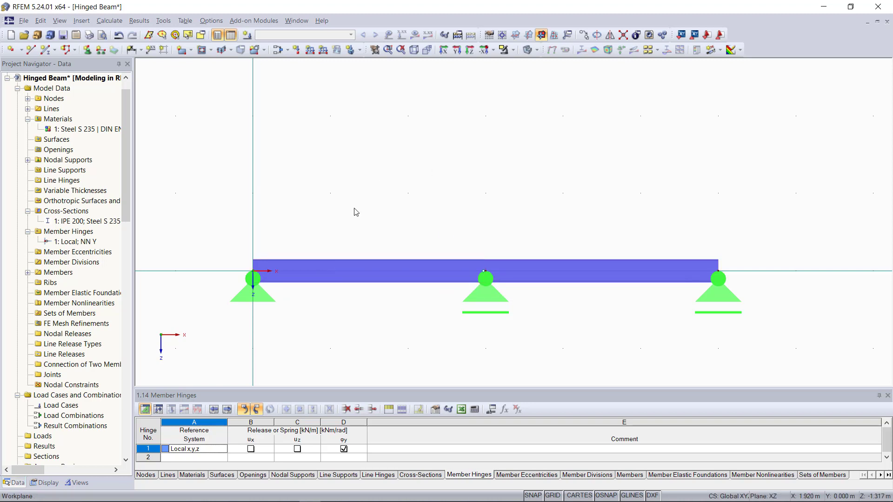
pyautogui.click(45, 49)
pyautogui.click(559, 389)
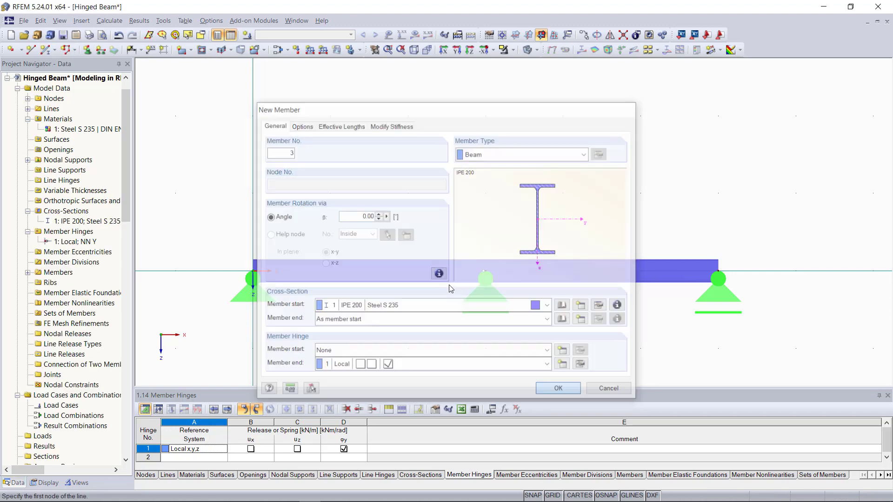
pyautogui.click(250, 190)
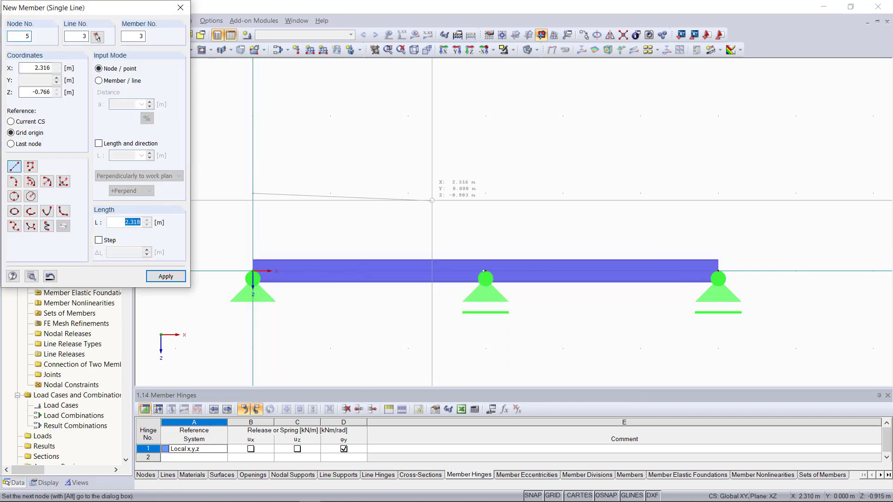
pyautogui.click(408, 193)
pyautogui.press('Escape')
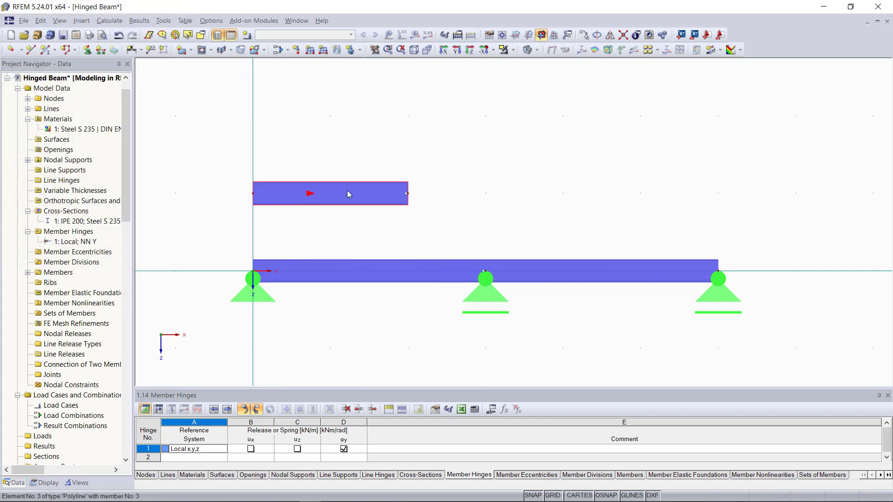
# Draw a second 2 m member above the right span, running backwards to X 3.000 m at Z -1.000 m.
pyautogui.click(46, 50)
pyautogui.click(560, 390)
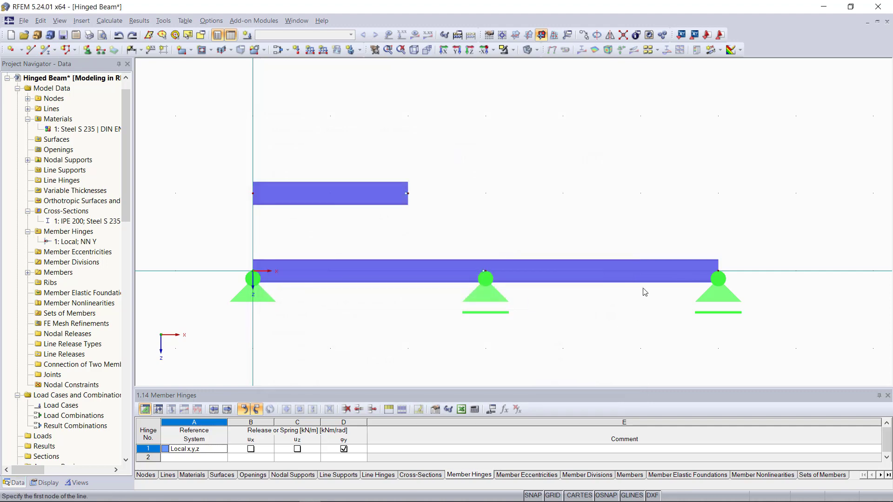
pyautogui.click(640, 193)
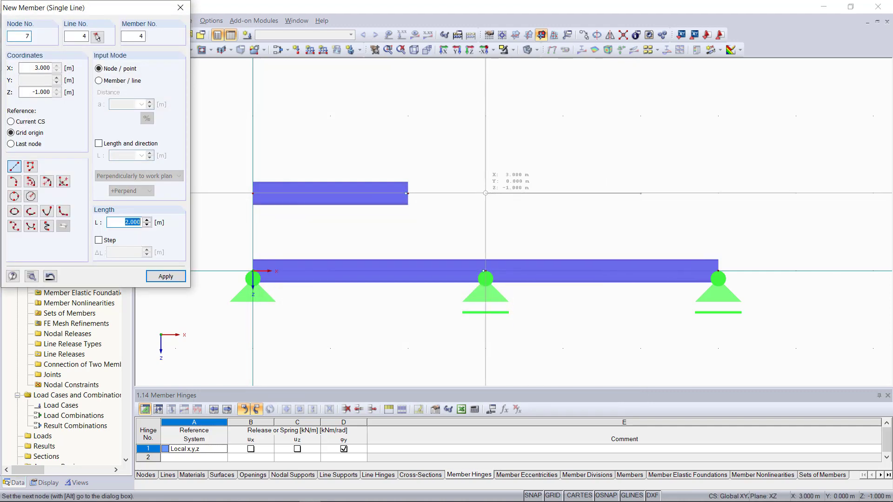
pyautogui.press('Escape')
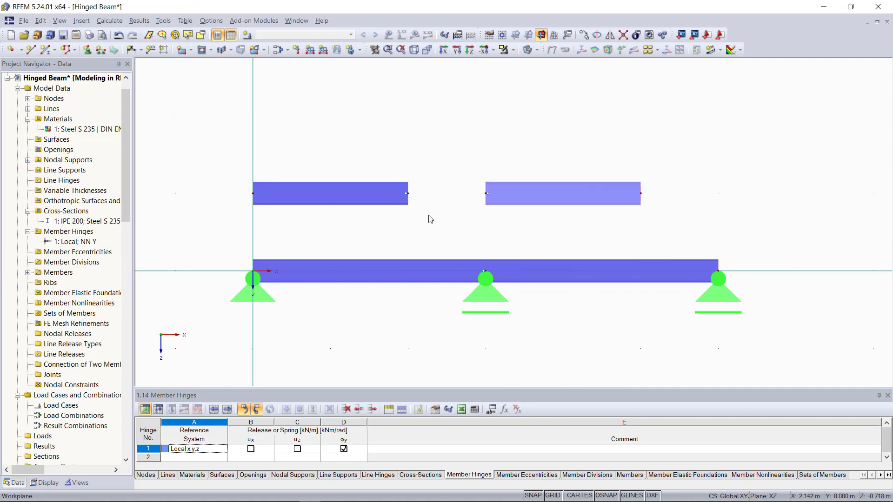
# Turn on the member orientation display and reverse the orientation of the upper-left member.
pyautogui.rightClick(343, 194)
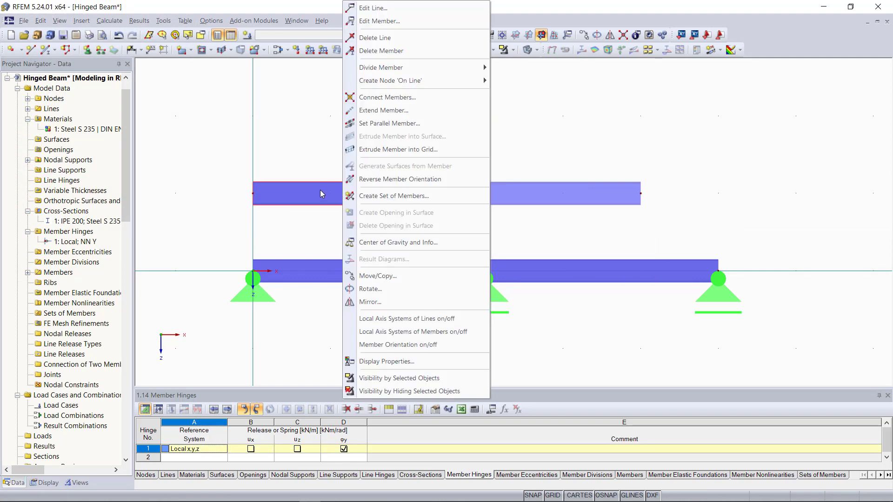
pyautogui.click(446, 344)
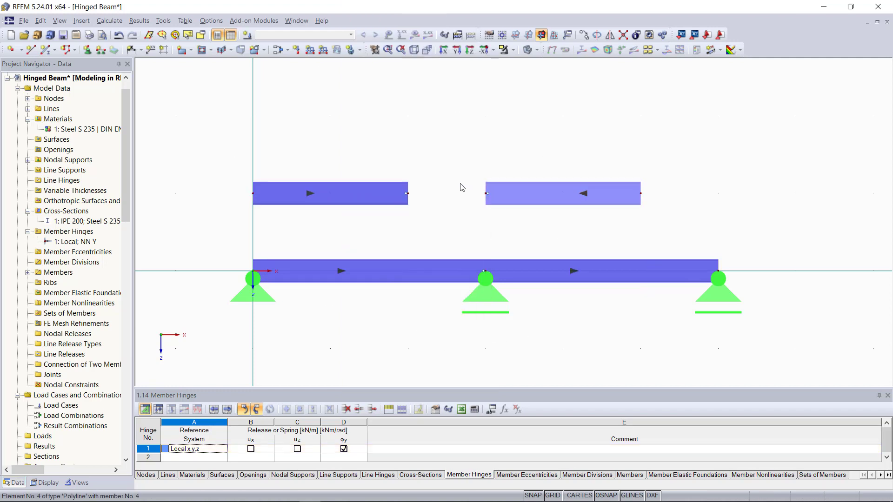
pyautogui.moveTo(361, 196)
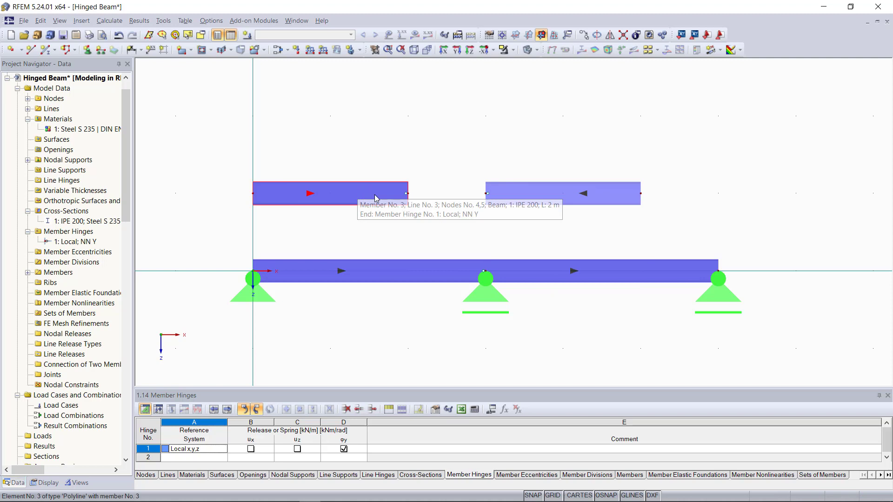
pyautogui.rightClick(344, 194)
pyautogui.click(400, 179)
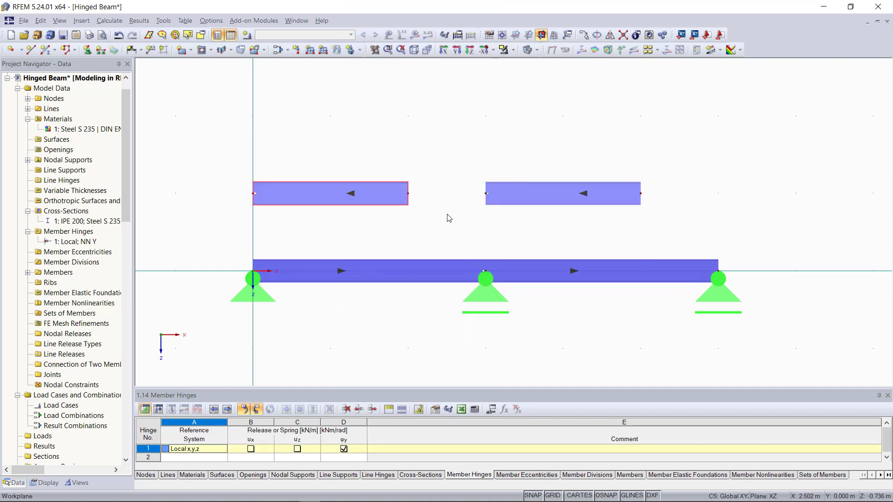
pyautogui.moveTo(353, 199)
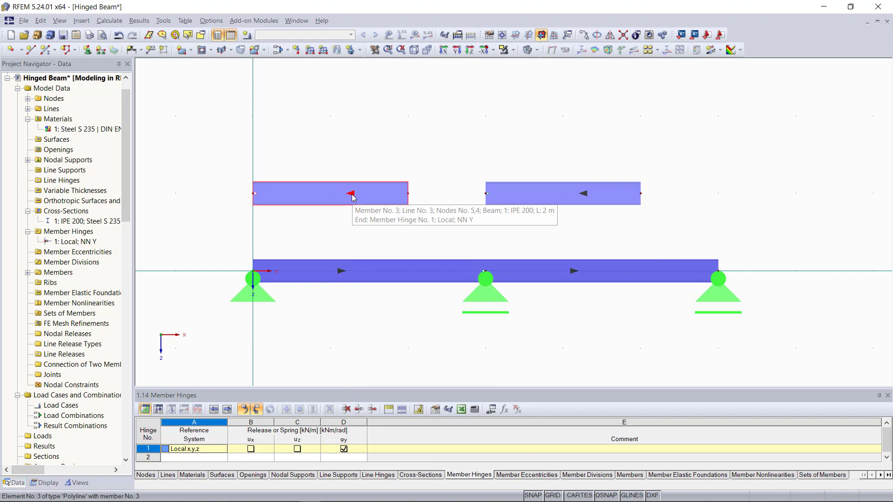
# Turn off the member orientation display and delete the two upper test members.
pyautogui.rightClick(367, 193)
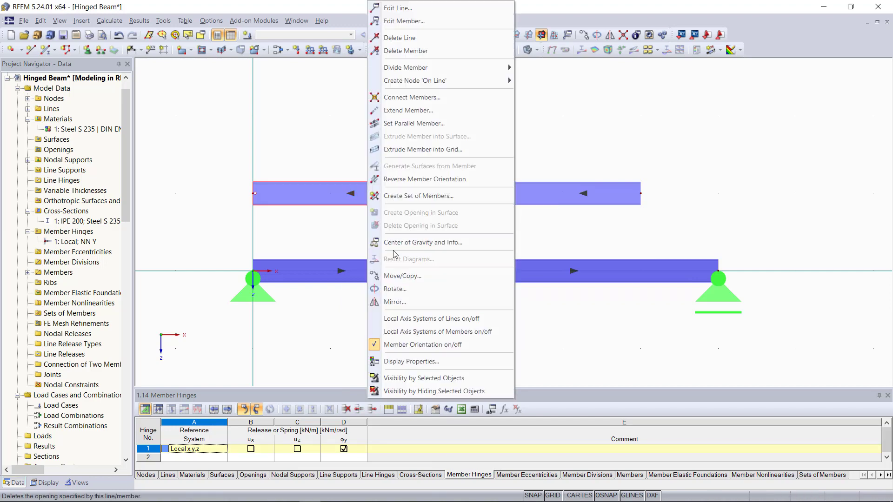
pyautogui.click(420, 345)
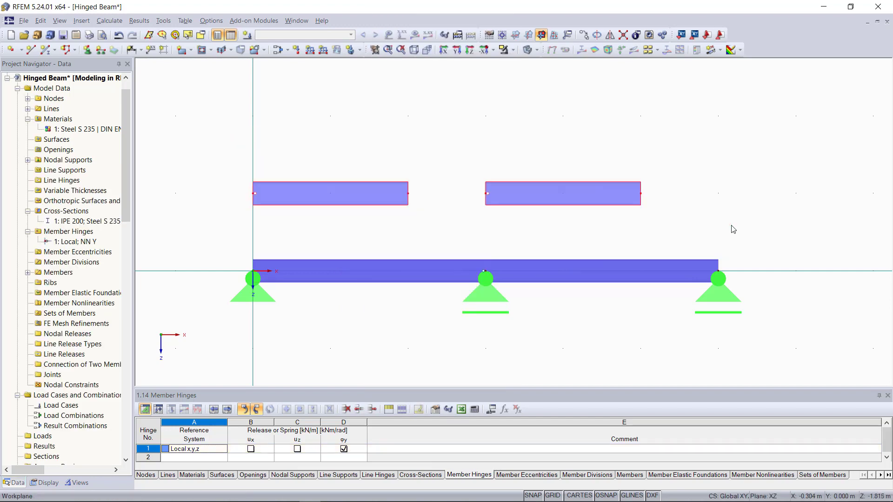
pyautogui.press('Delete')
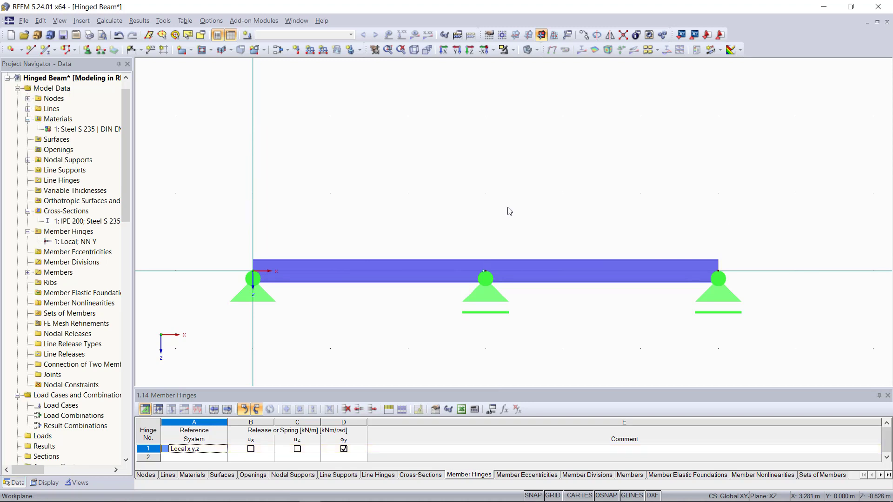
# Create load case LC1 named "All loads" in the Dead action category with self-weight deactivated.
pyautogui.click(247, 39)
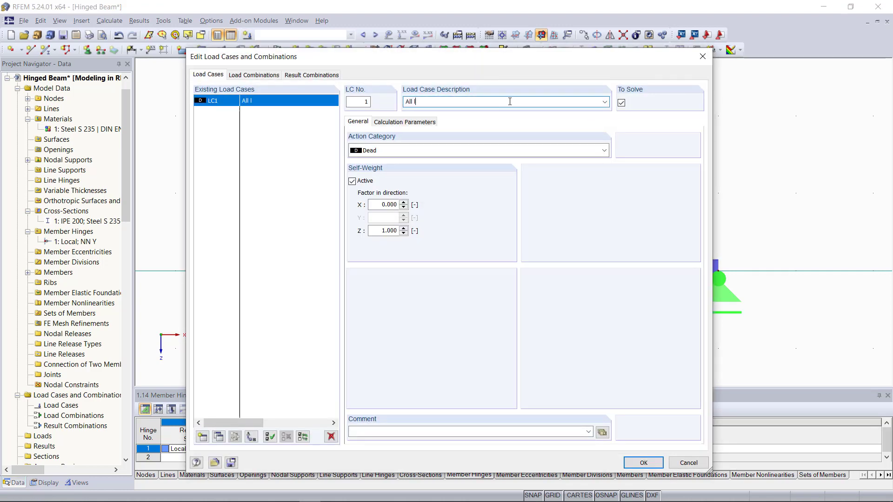
pyautogui.write('All loads')
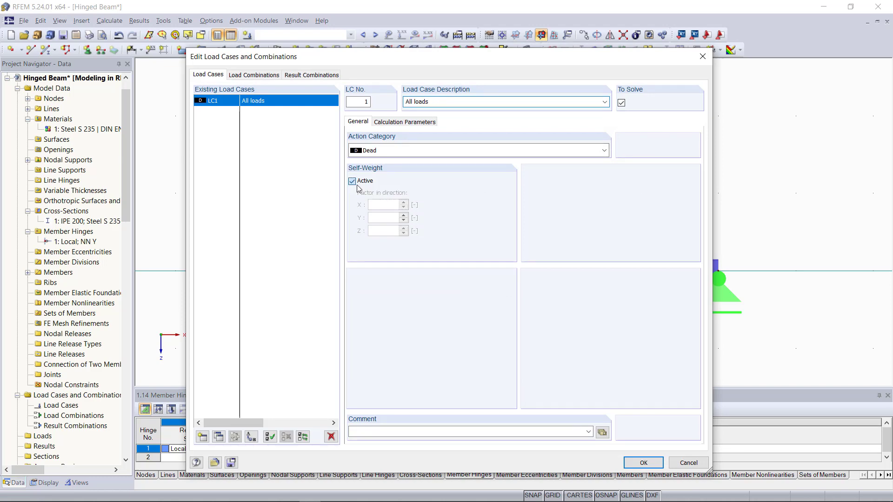
pyautogui.click(643, 463)
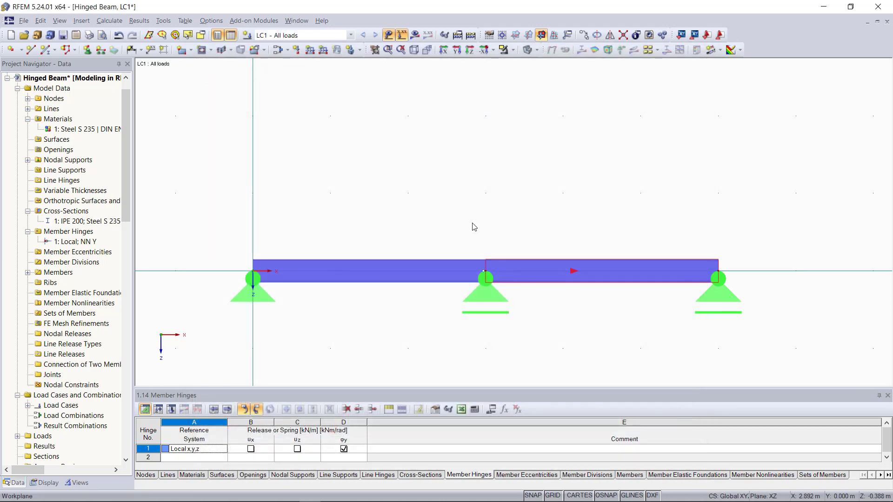
# Apply a uniform 5 kN/m force in global direction ZL to both beam spans.
pyautogui.click(309, 51)
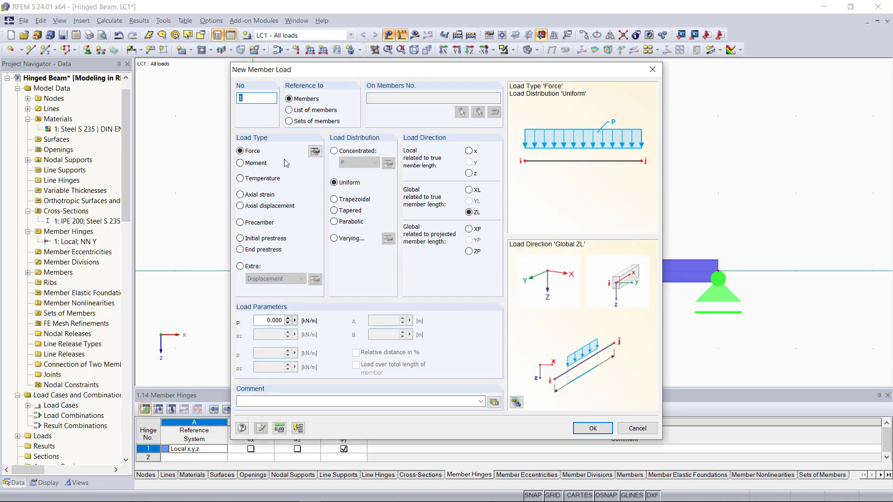
pyautogui.doubleClick(266, 321)
pyautogui.write('5')
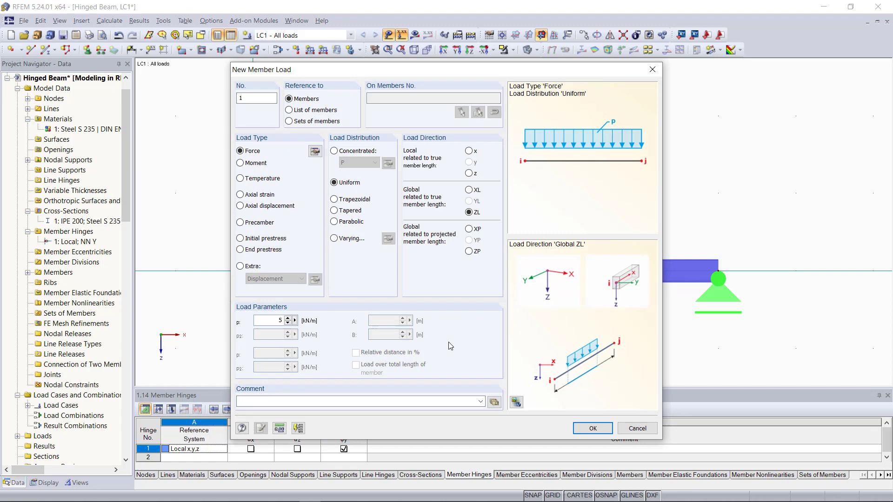
pyautogui.click(593, 428)
pyautogui.click(396, 265)
pyautogui.click(581, 278)
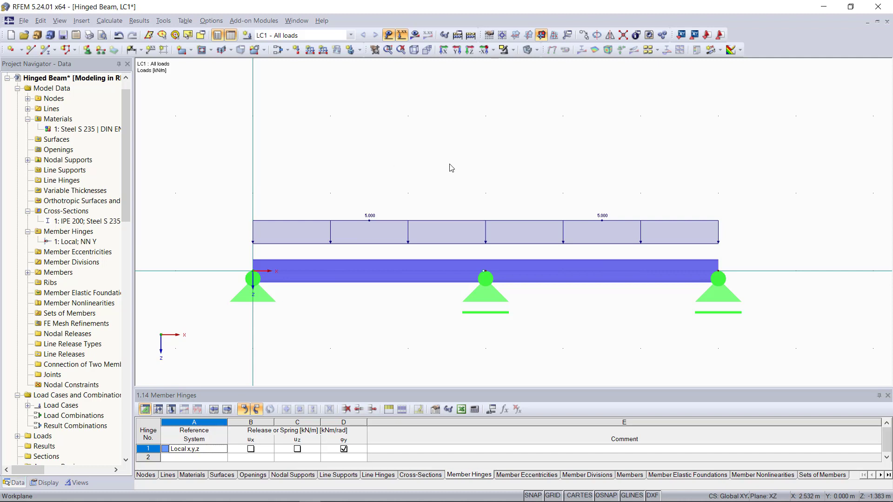
# Copy the entire two-span beam with its supports and loads once, displaced by 0 m in X and 3 m in Z.
pyautogui.scroll(-3, 450, 158)
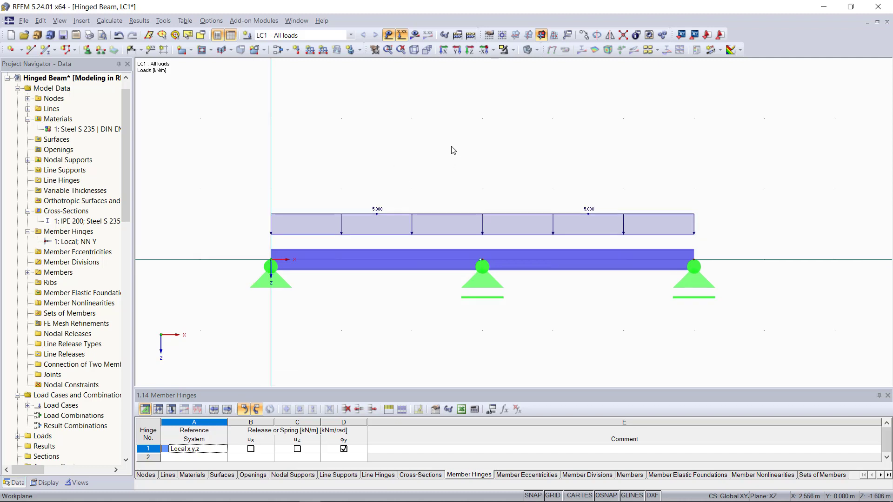
pyautogui.scroll(-1, 480, 147)
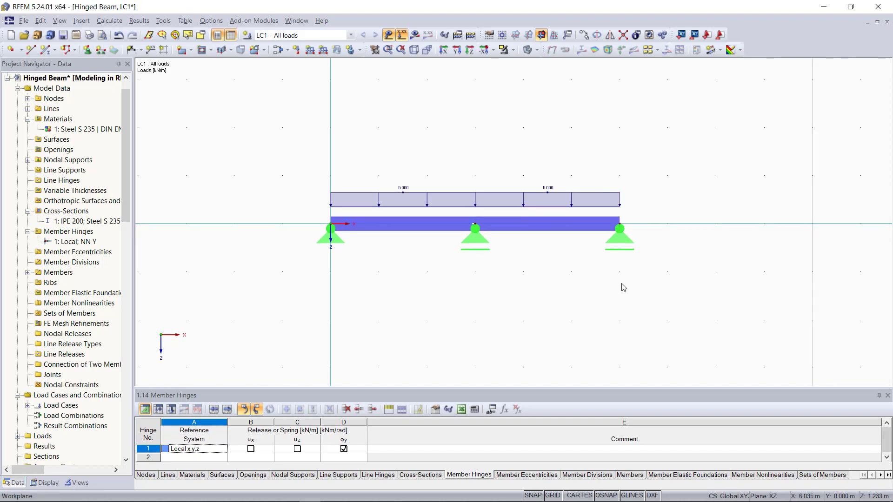
pyautogui.moveTo(515, 287); pyautogui.dragTo(516, 276, button='middle')
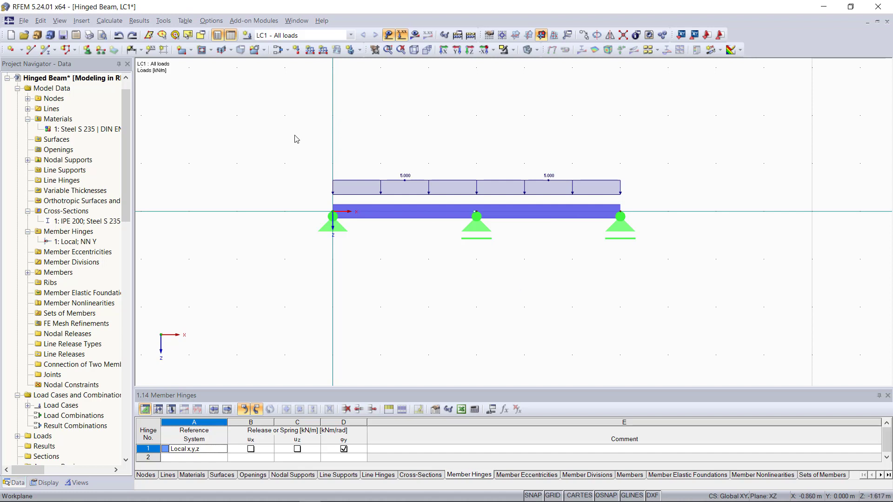
pyautogui.moveTo(296, 139); pyautogui.dragTo(683, 273)
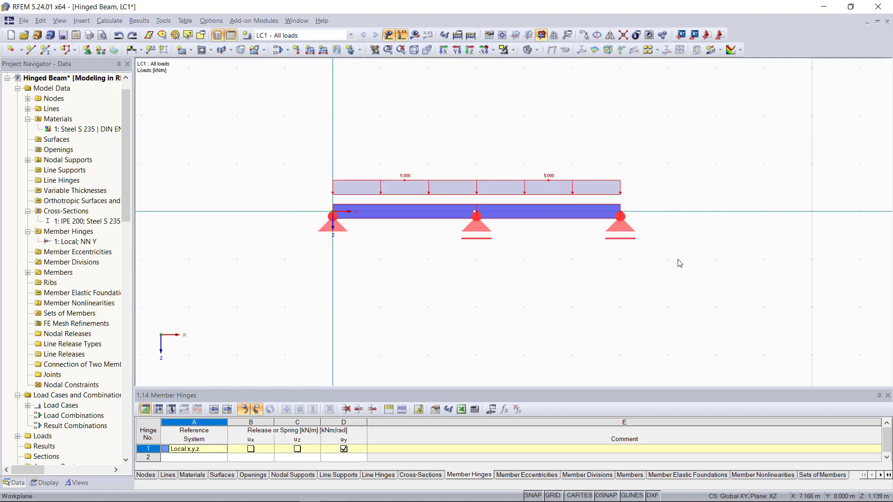
pyautogui.click(584, 35)
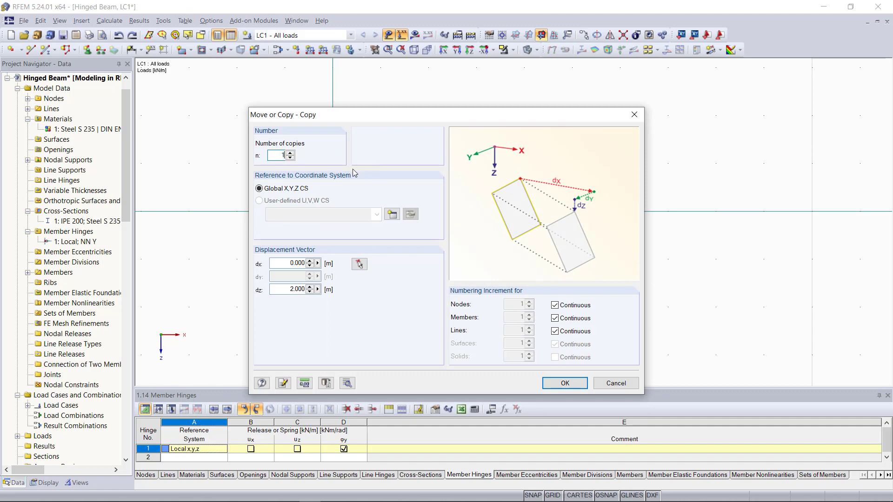
pyautogui.click(358, 264)
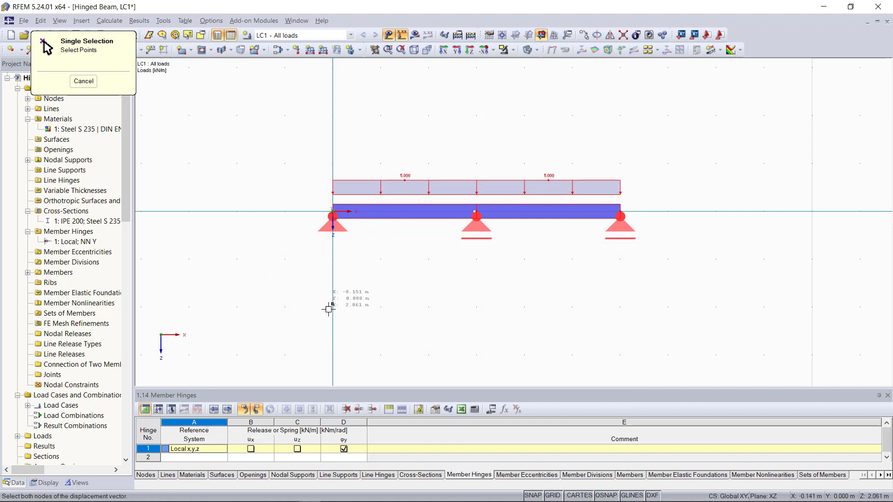
pyautogui.click(333, 355)
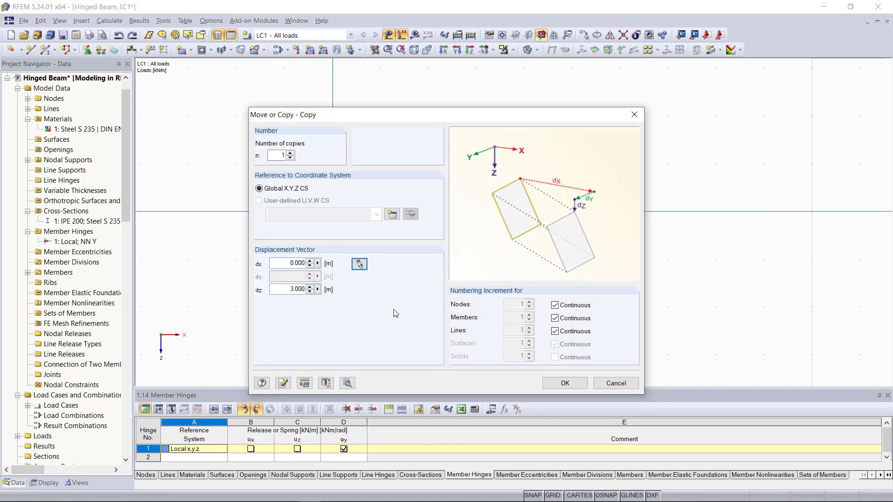
pyautogui.click(565, 383)
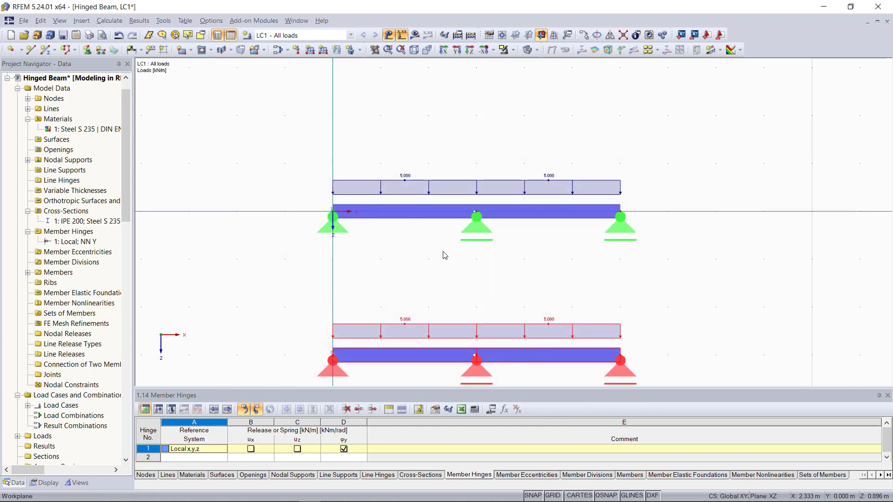
pyautogui.middleClick(420, 234)
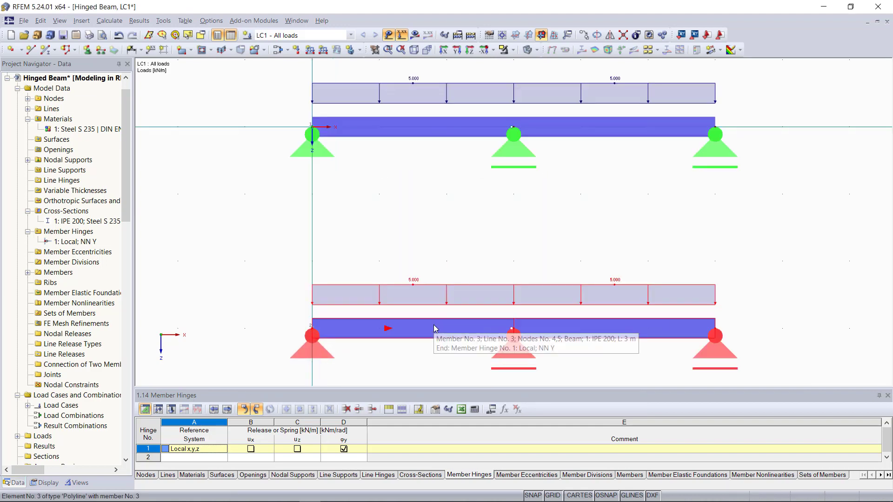
pyautogui.click(427, 351)
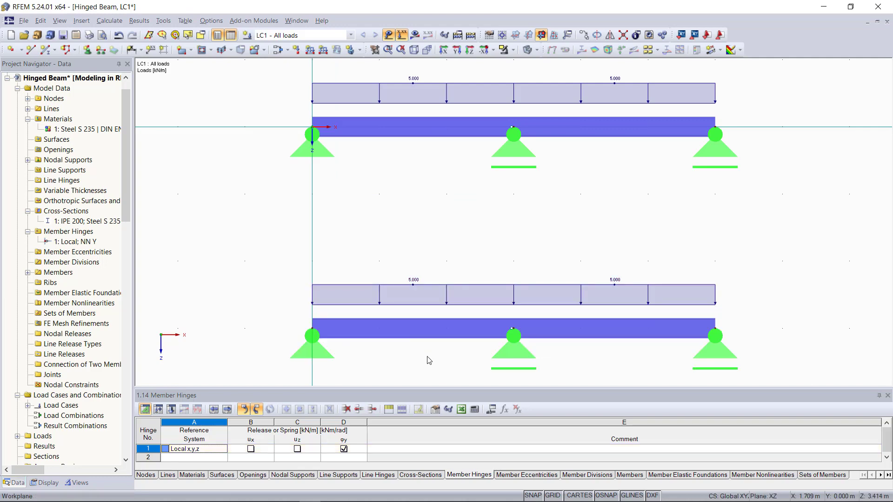
# Set the end hinge of the lower beam's left span to None.
pyautogui.doubleClick(418, 332)
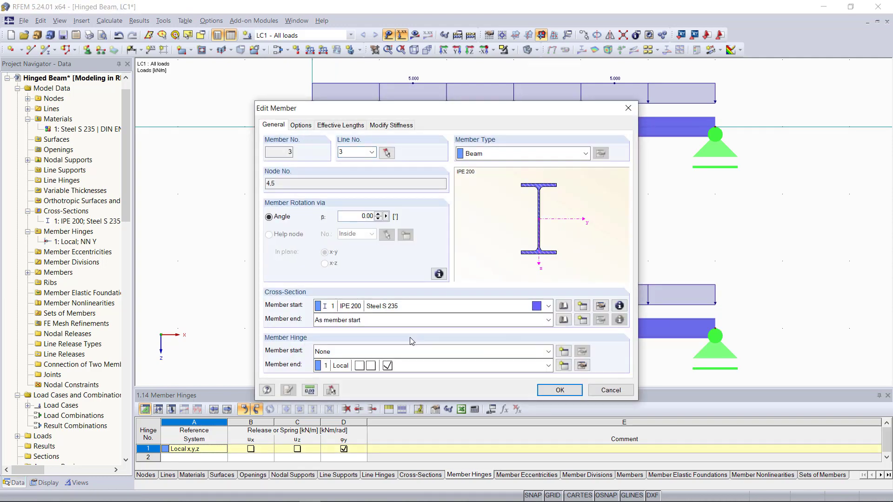
pyautogui.click(409, 366)
pyautogui.click(409, 378)
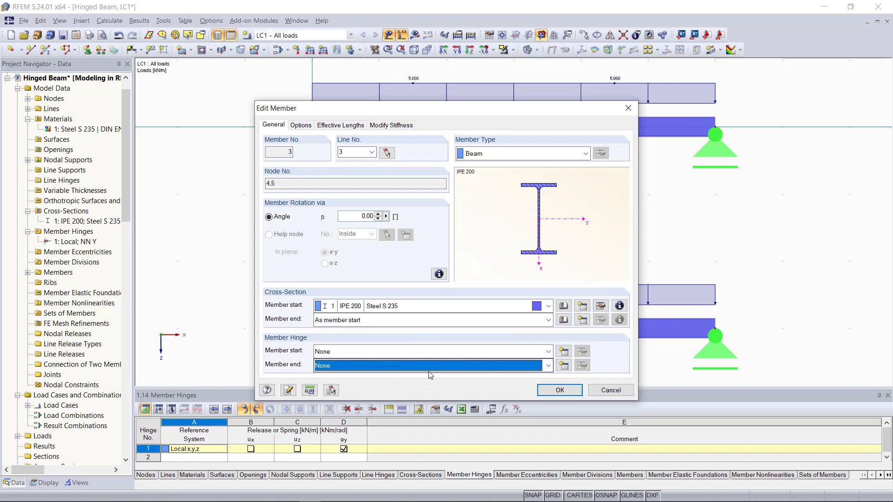
pyautogui.click(559, 390)
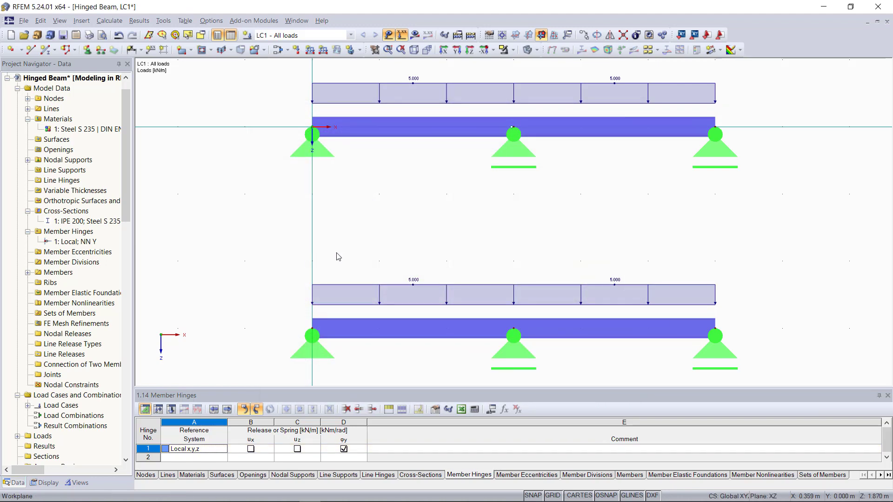
# Run the FE calculation of load case LC1 for both beams.
pyautogui.click(471, 36)
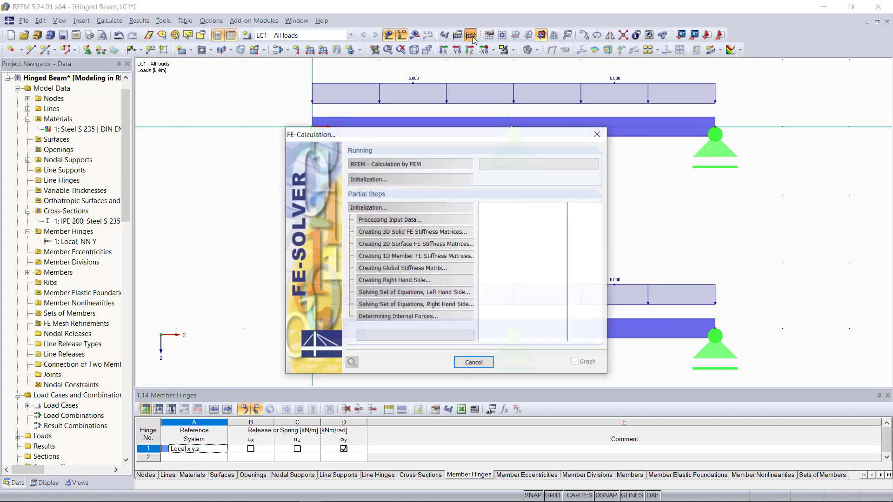